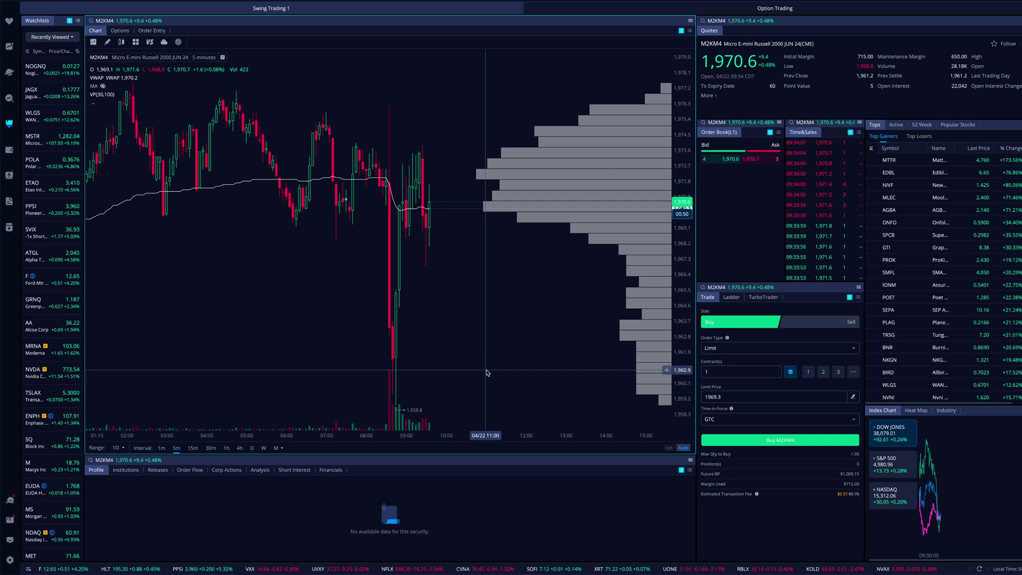
Step: Zoom in on the M2K chart's time axis
scroll(486, 372, "up", 2)
scroll(486, 372, "up", 1)
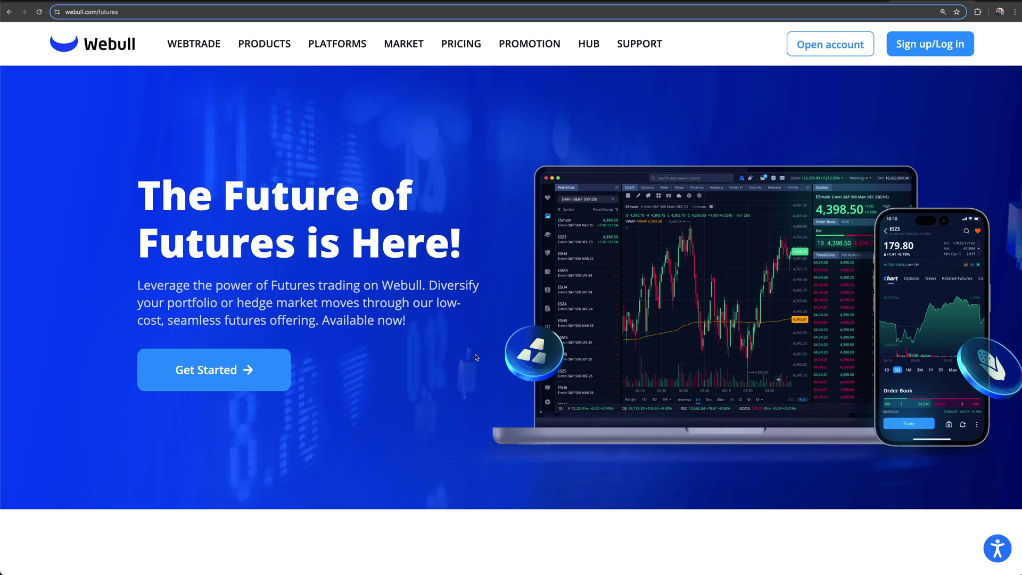
Step: Scroll to 'Futures Trading Made Affordable' and highlight the Free CME Market Data and Transparent Cost text
scroll(477, 357, "down", 8)
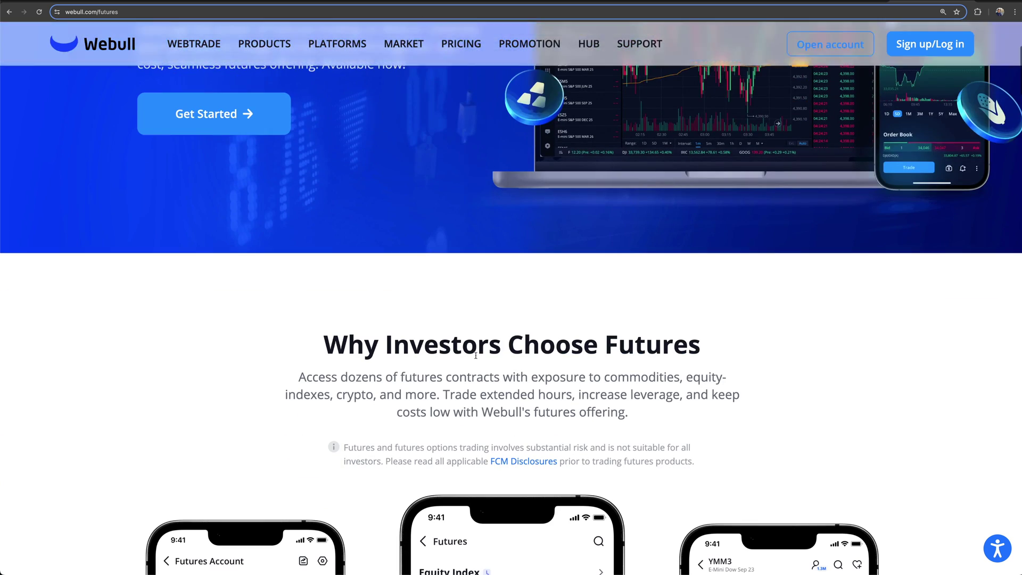
scroll(226, 341, "down", 10)
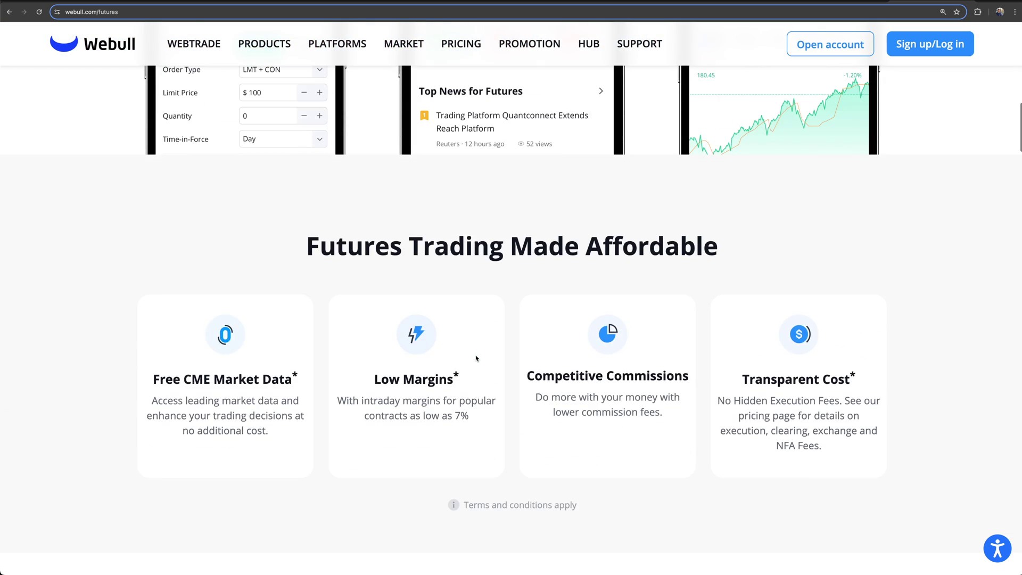
left_click_drag(153, 319, 308, 321)
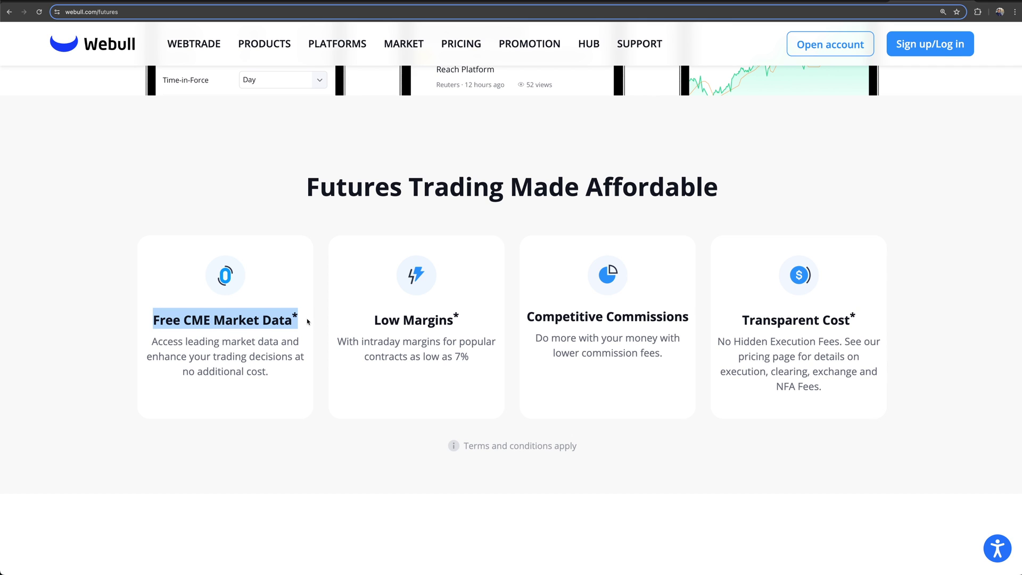
left_click_drag(740, 321, 871, 396)
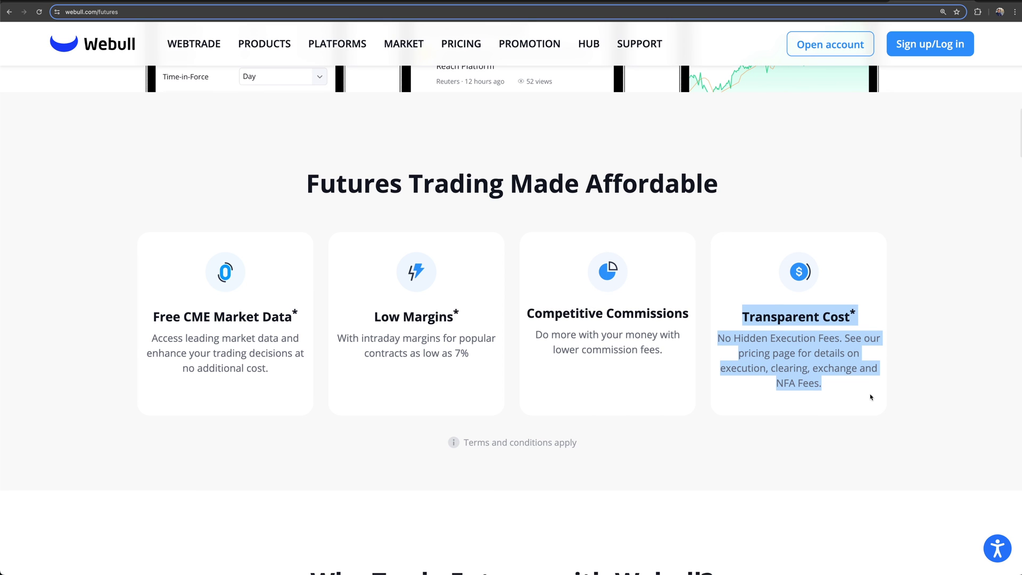
Step: Scroll further, reselect the Transparent Cost card text, then clear the highlight
scroll(845, 388, "down", 1)
scroll(827, 374, "down", 1)
left_click(826, 370)
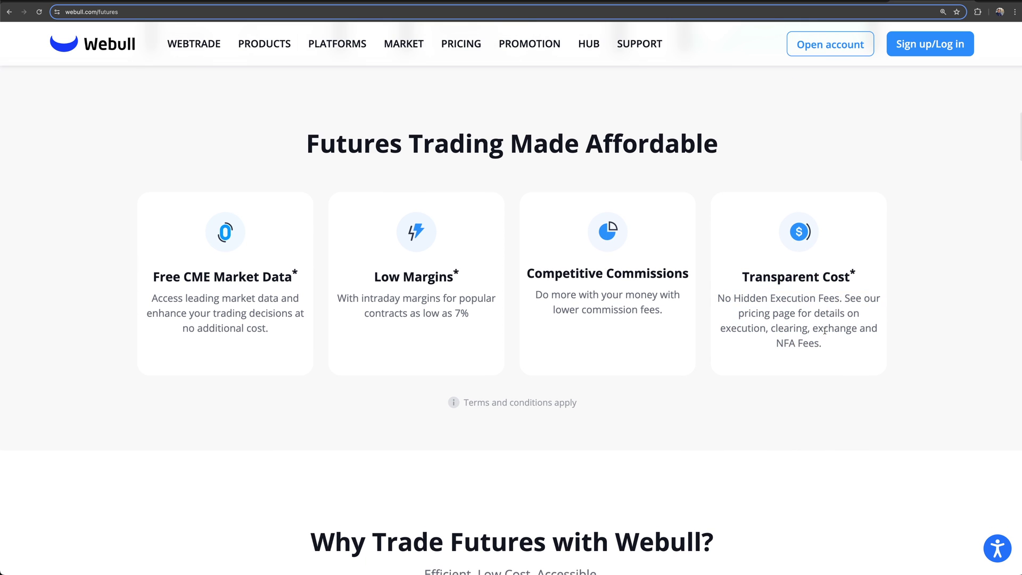
left_click_drag(828, 349, 744, 285)
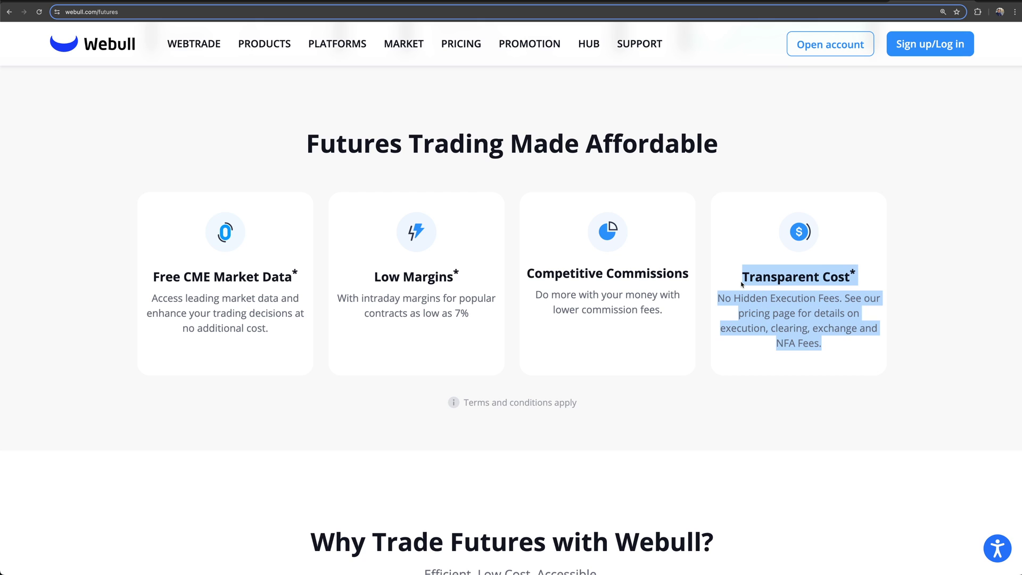
left_click(733, 277)
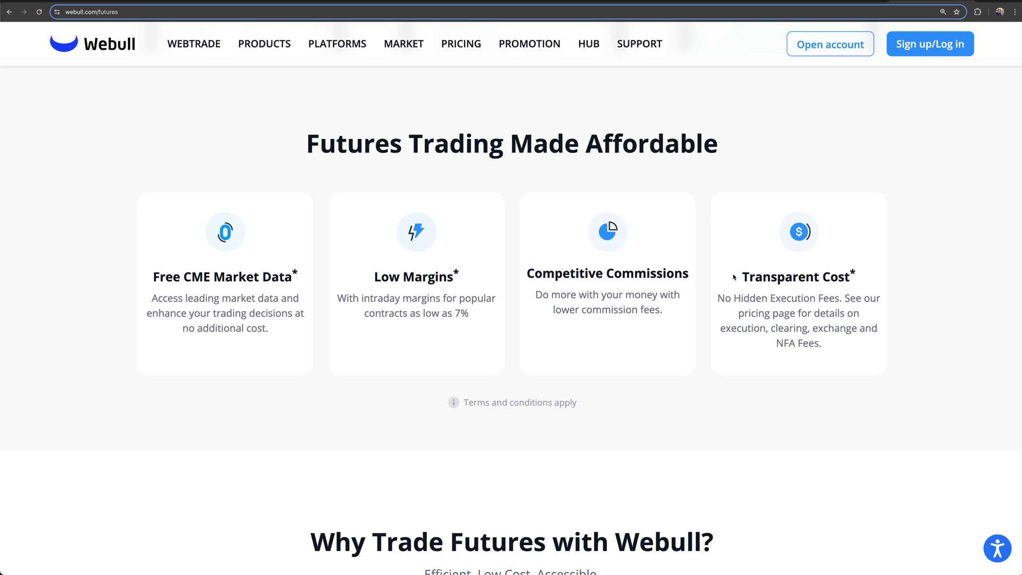
Step: Highlight and then clear the Advanced Data and Charting Tools heading and feature list
scroll(733, 277, "down", 10)
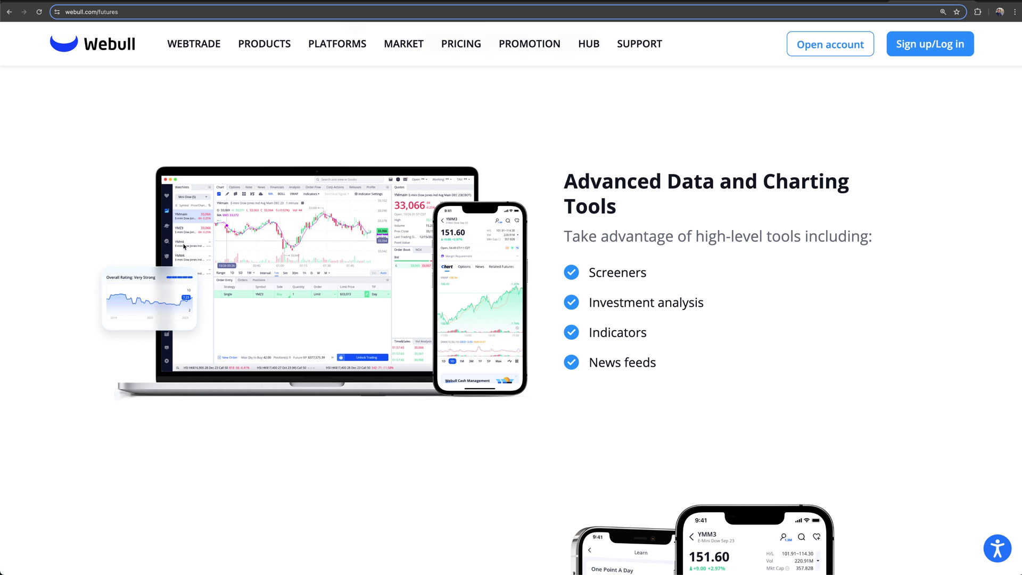
left_click_drag(670, 363, 769, 381)
left_click(715, 353)
scroll(715, 354, "down", 1)
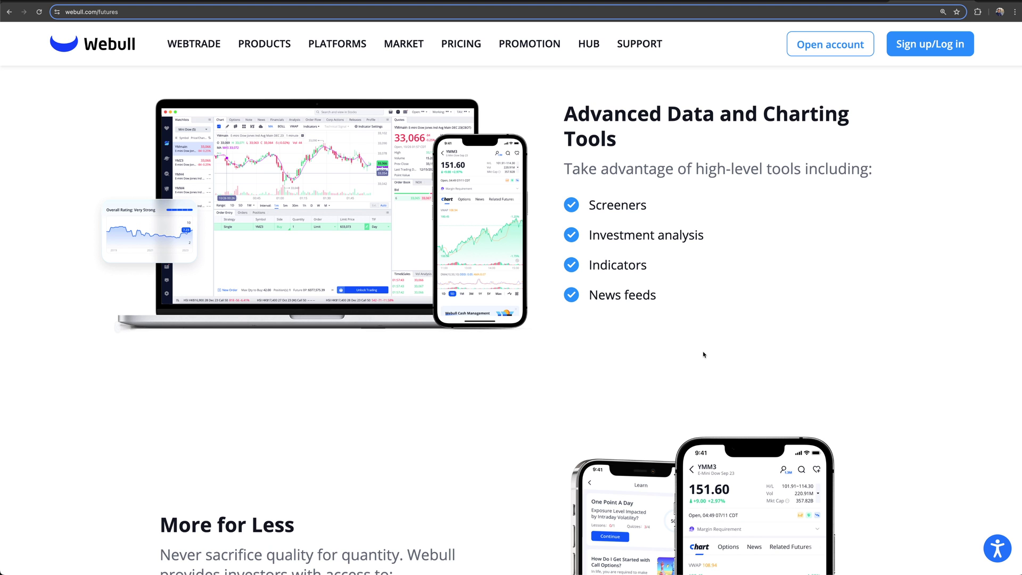
Step: In Trust But Verify, highlight the FCM registration and CFTC/NFA membership sentence
scroll(703, 355, "down", 8)
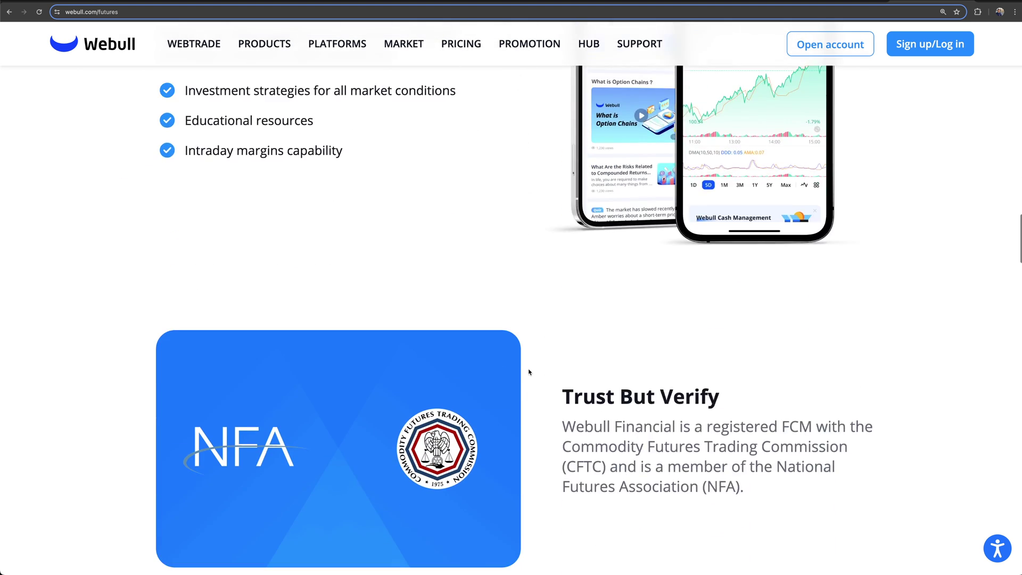
scroll(528, 371, "down", 4)
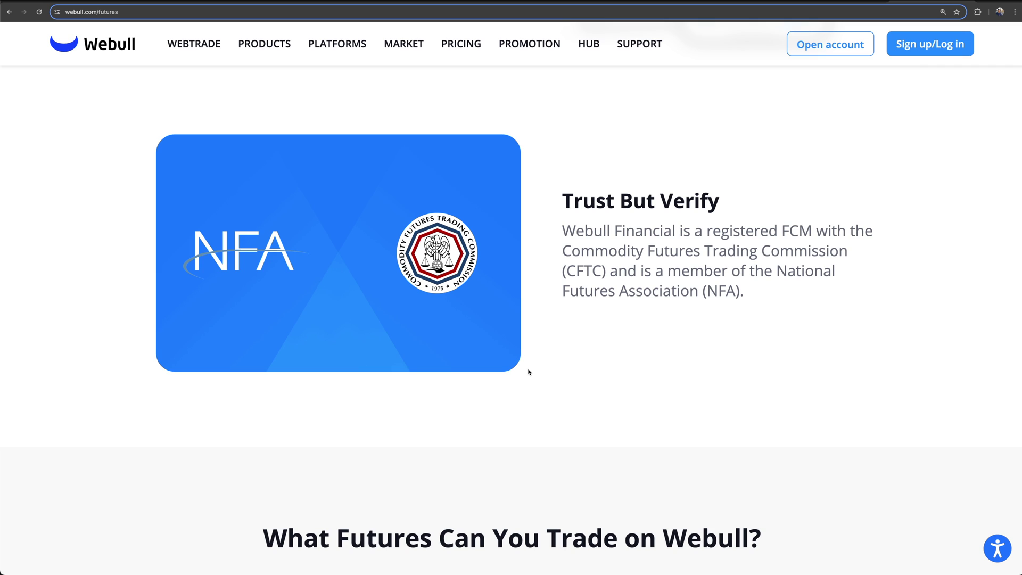
left_click_drag(788, 228, 925, 230)
left_click_drag(561, 250, 830, 292)
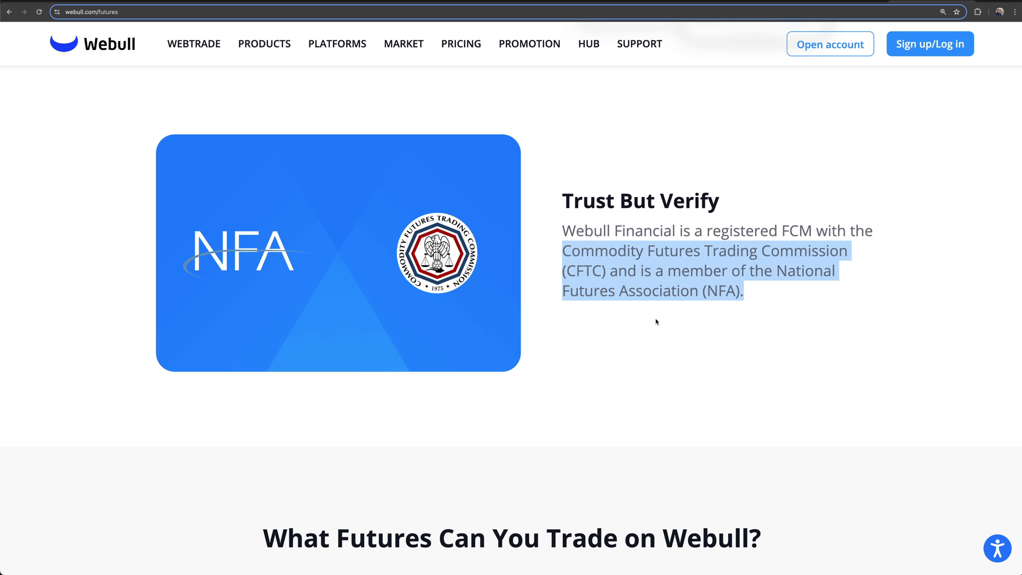
scroll(656, 321, "down", 5)
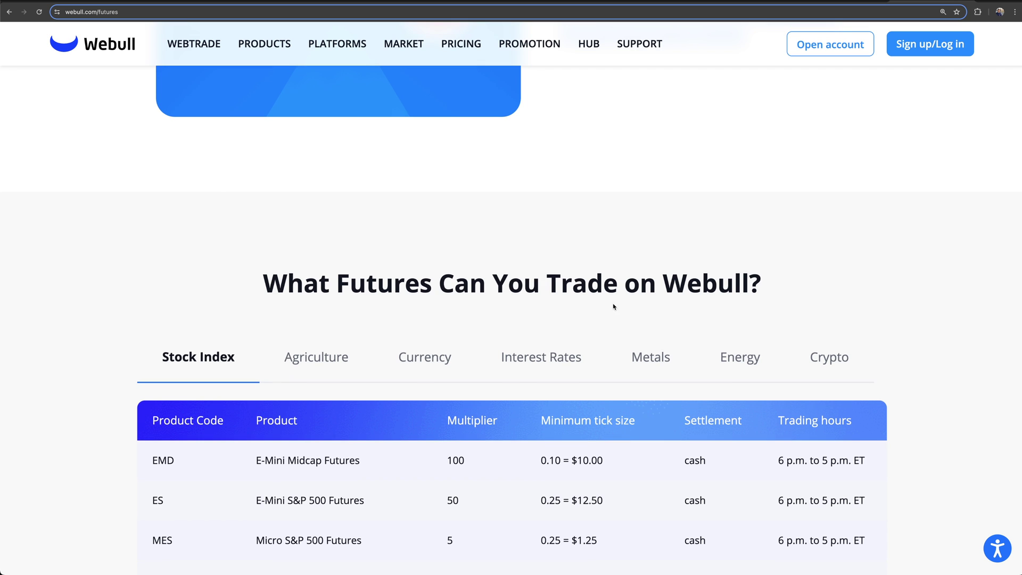
Step: Bring the Stock Index table into view, highlighting the category name and 'Futures' in the EMD row
left_click_drag(267, 281, 778, 289)
scroll(809, 293, "down", 3)
scroll(811, 292, "down", 2)
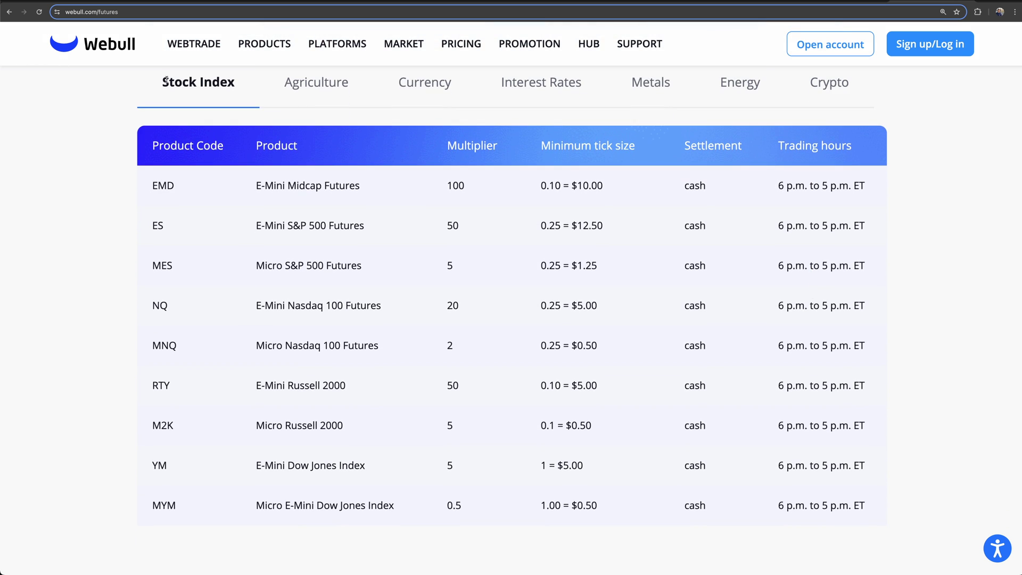
left_click_drag(162, 82, 240, 87)
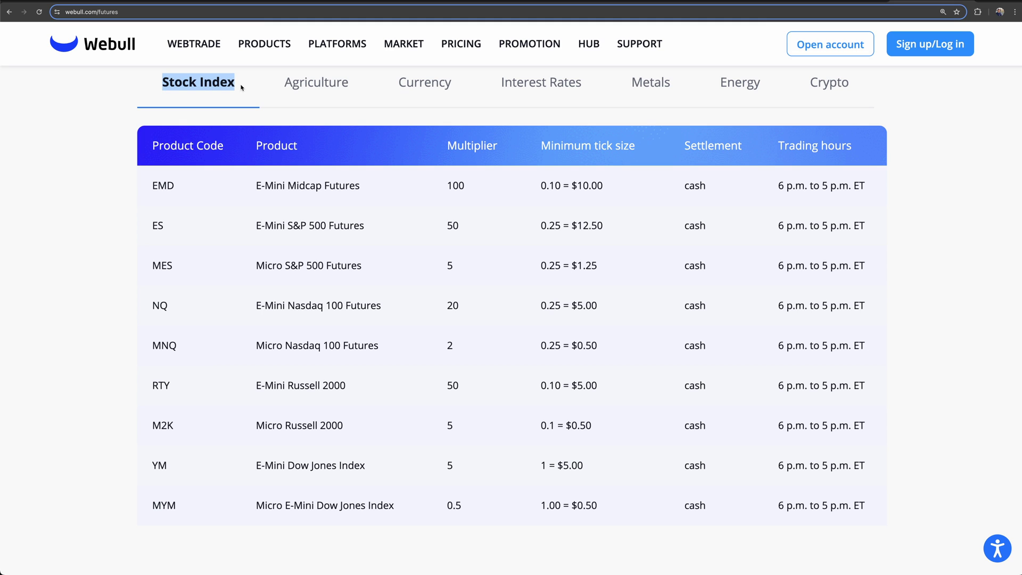
left_click_drag(245, 187, 399, 186)
scroll(372, 179, "down", 1)
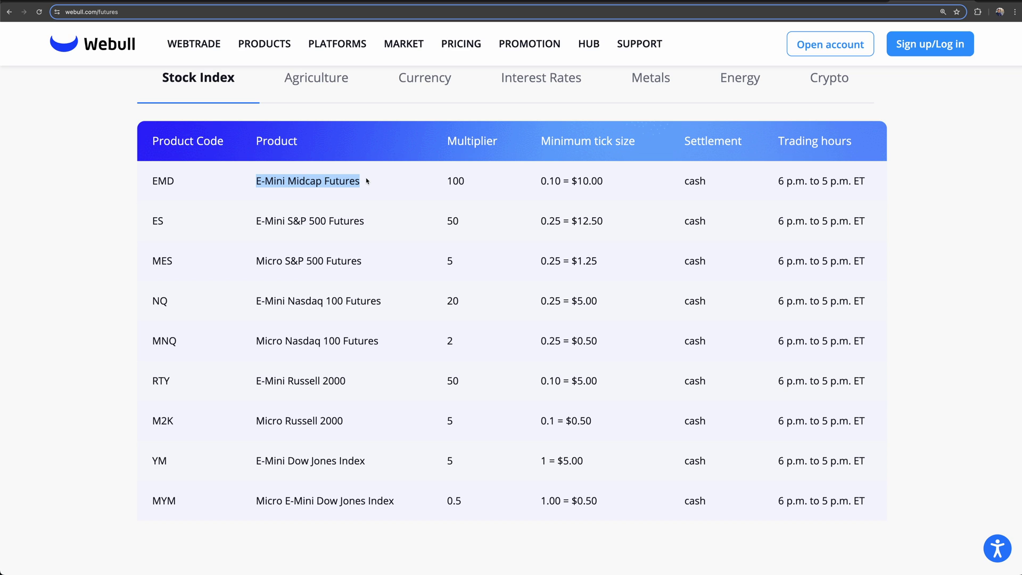
double_click(331, 182)
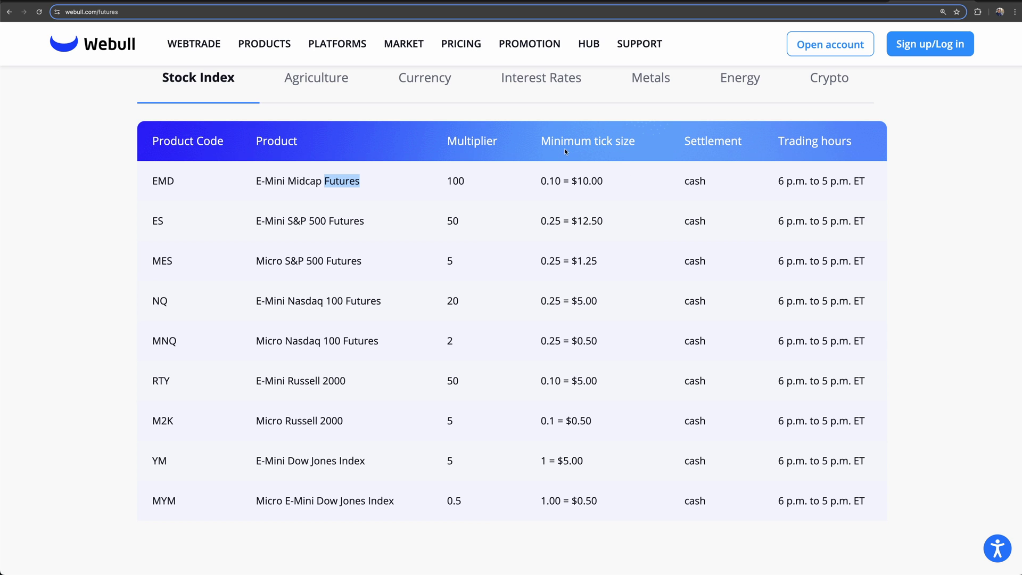
Step: Highlight the Minimum tick size heading and the E-Mini Nasdaq 100 Futures name
left_click_drag(539, 140, 637, 150)
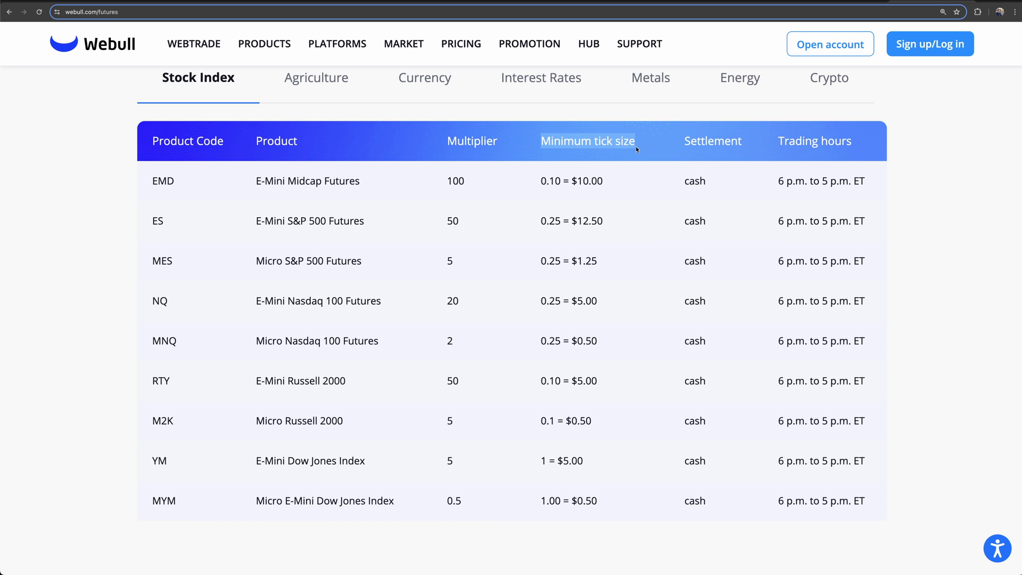
left_click_drag(256, 340, 383, 342)
scroll(383, 341, "down", 1)
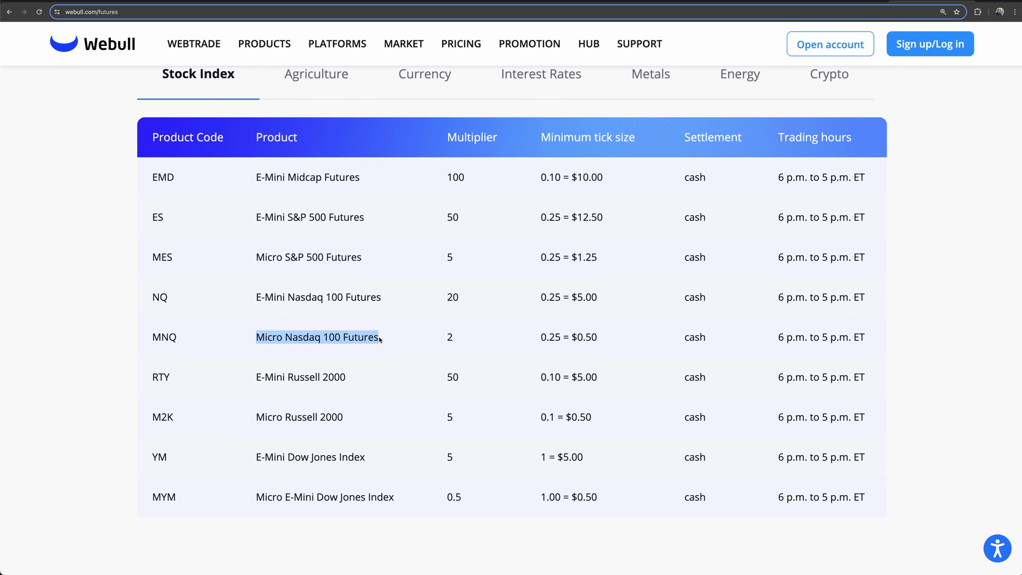
left_click(384, 336)
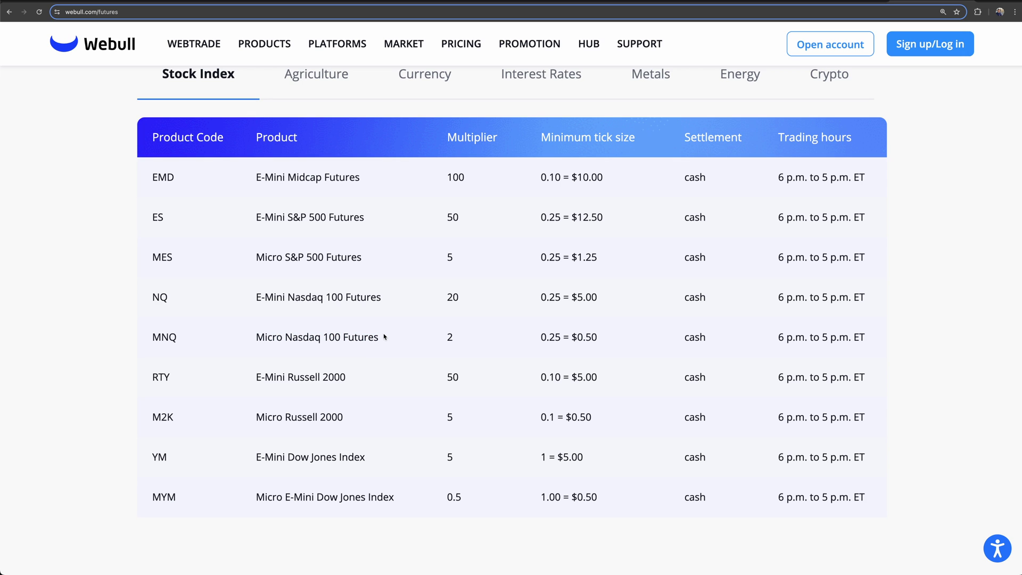
double_click(338, 299)
triple_click(337, 299)
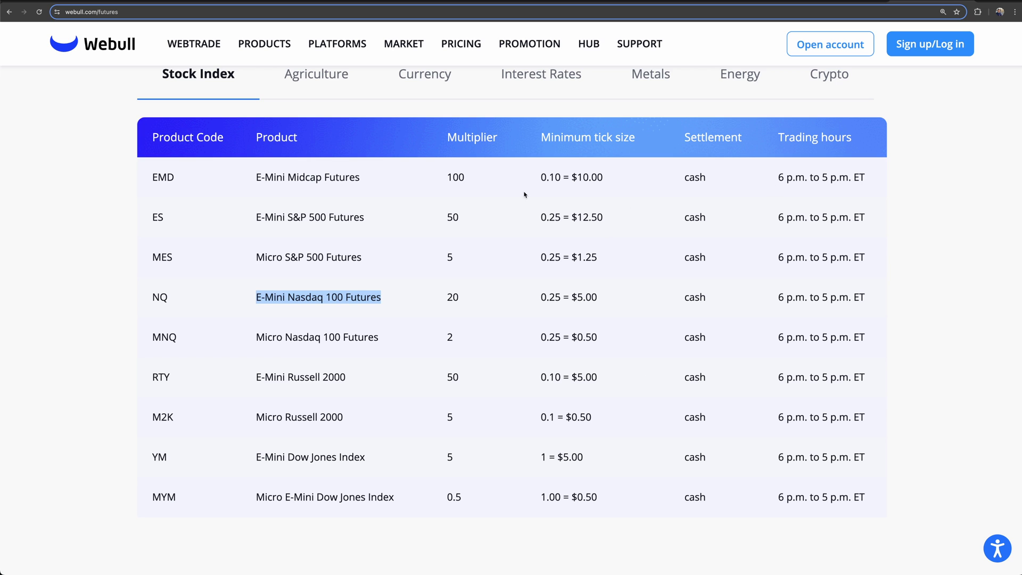
left_click_drag(540, 137, 657, 136)
left_click(645, 148)
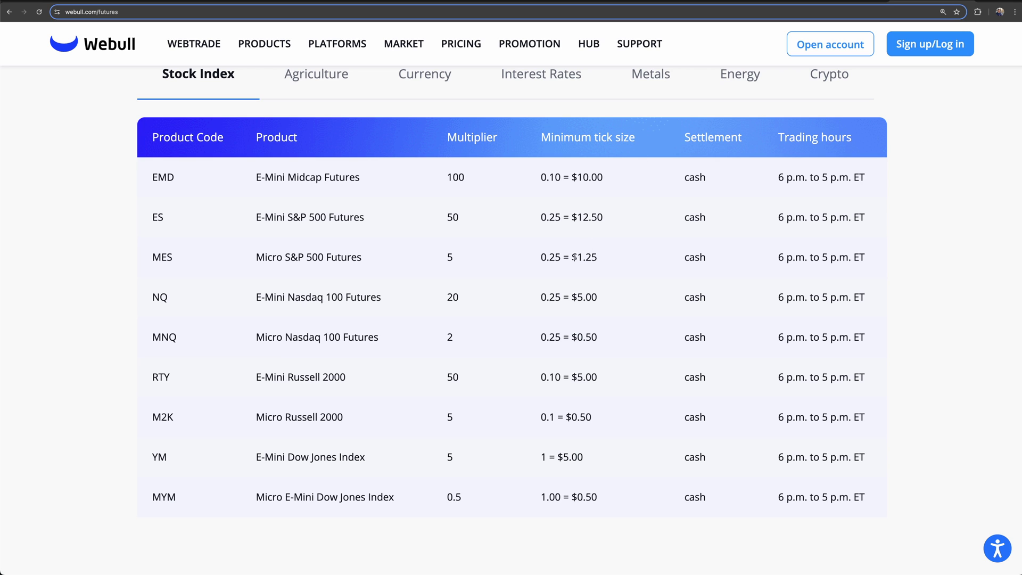
left_click_drag(572, 257, 598, 258)
scroll(604, 258, "down", 1)
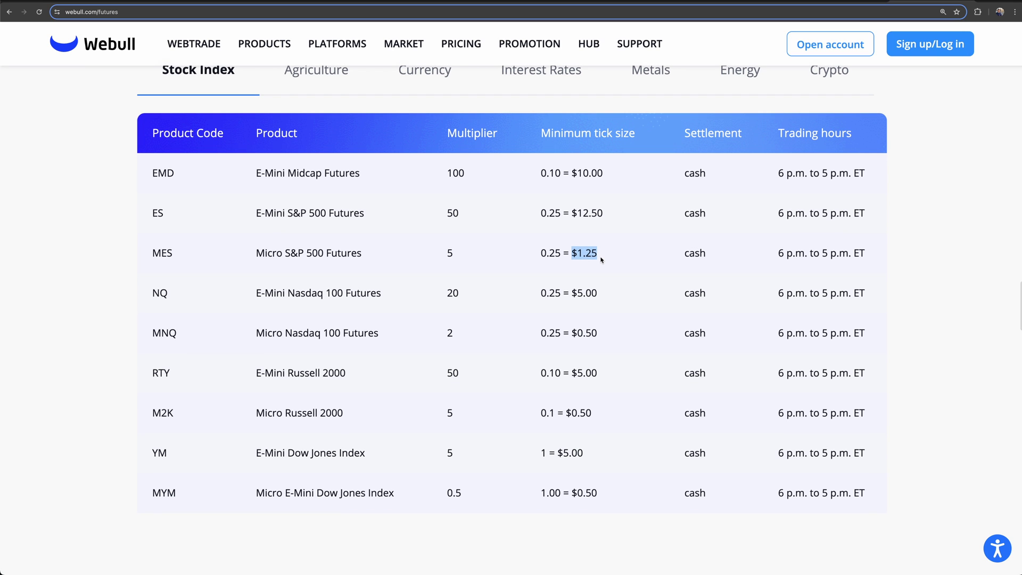
left_click_drag(571, 254, 601, 255)
left_click_drag(572, 214, 622, 210)
scroll(622, 213, "up", 1)
left_click(620, 213)
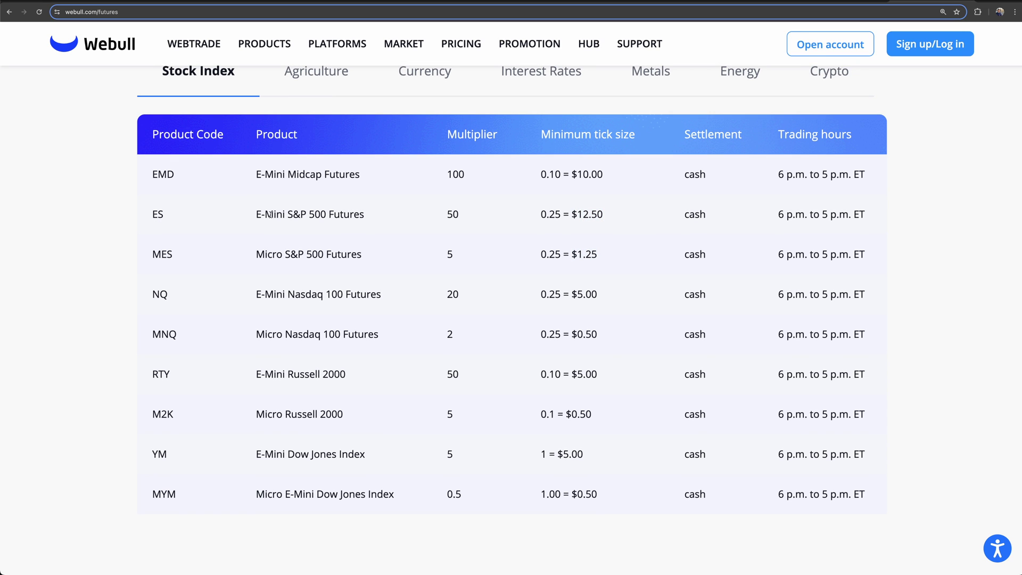
left_click_drag(274, 215, 388, 222)
left_click_drag(569, 217, 542, 214)
left_click_drag(571, 214, 611, 215)
left_click(514, 213)
left_click_drag(539, 214, 634, 217)
scroll(634, 216, "down", 1)
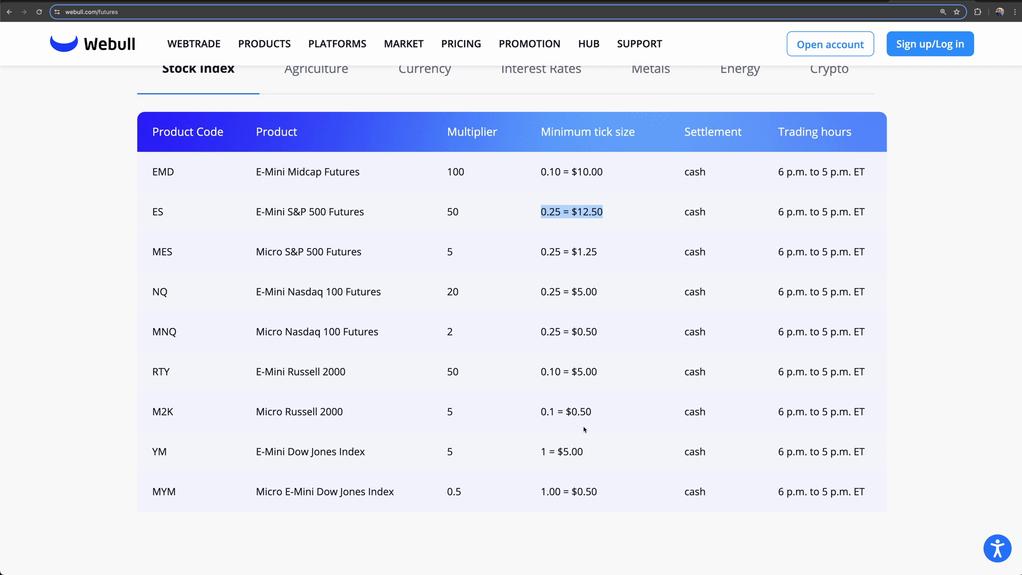
scroll(585, 431, "up", 1)
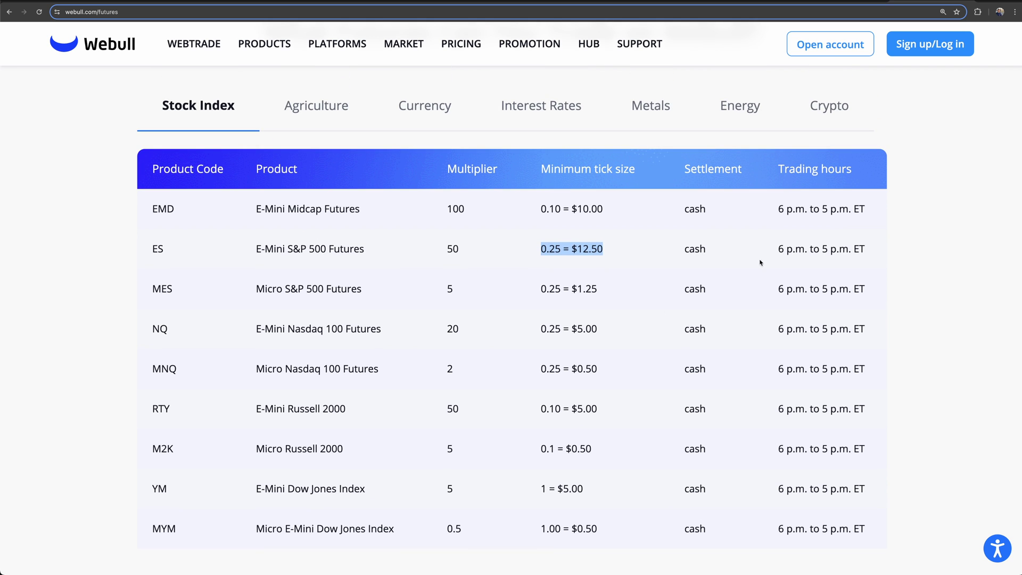
left_click(780, 207)
left_click_drag(780, 206, 879, 216)
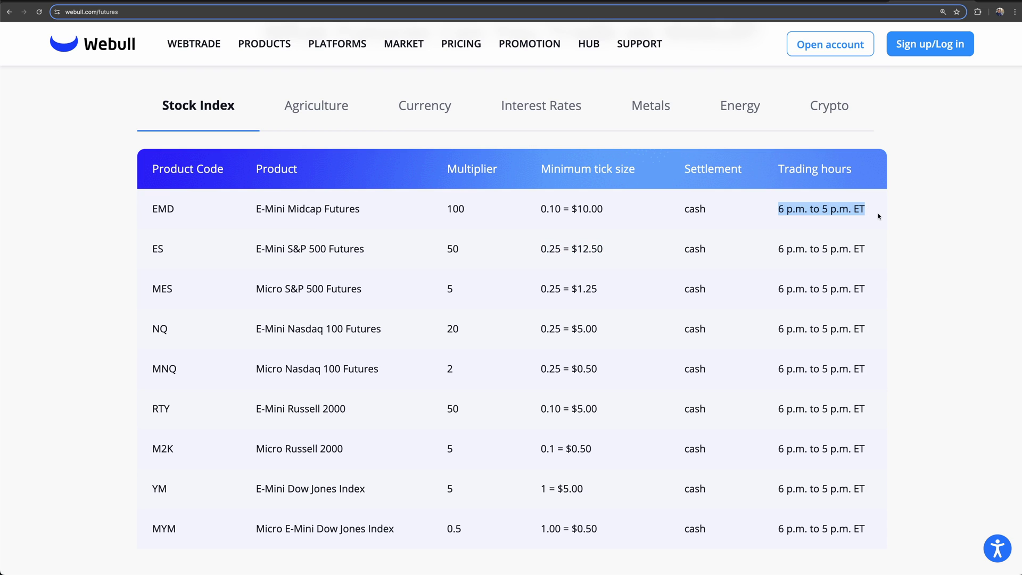
left_click(831, 214)
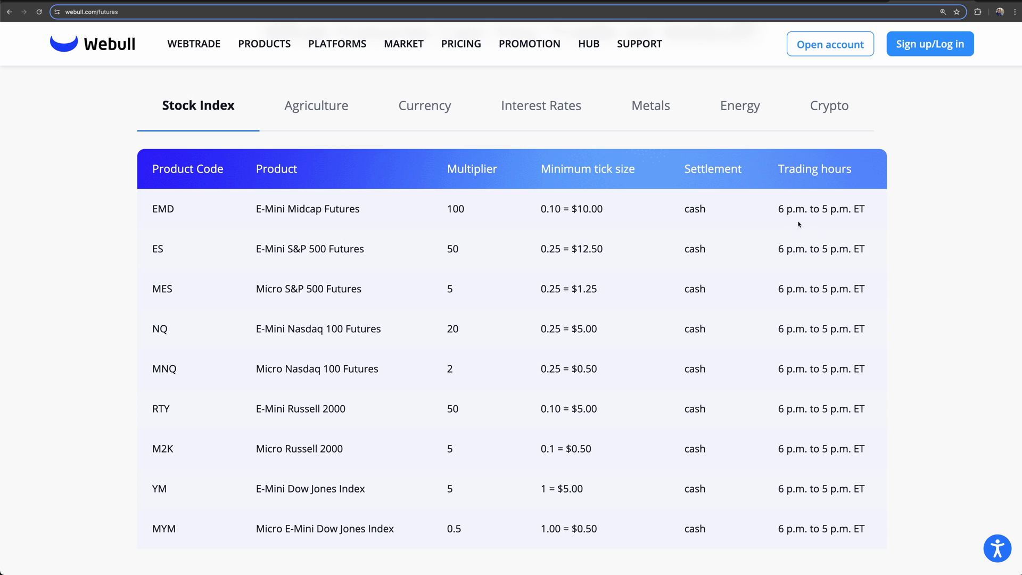
left_click_drag(780, 209, 830, 542)
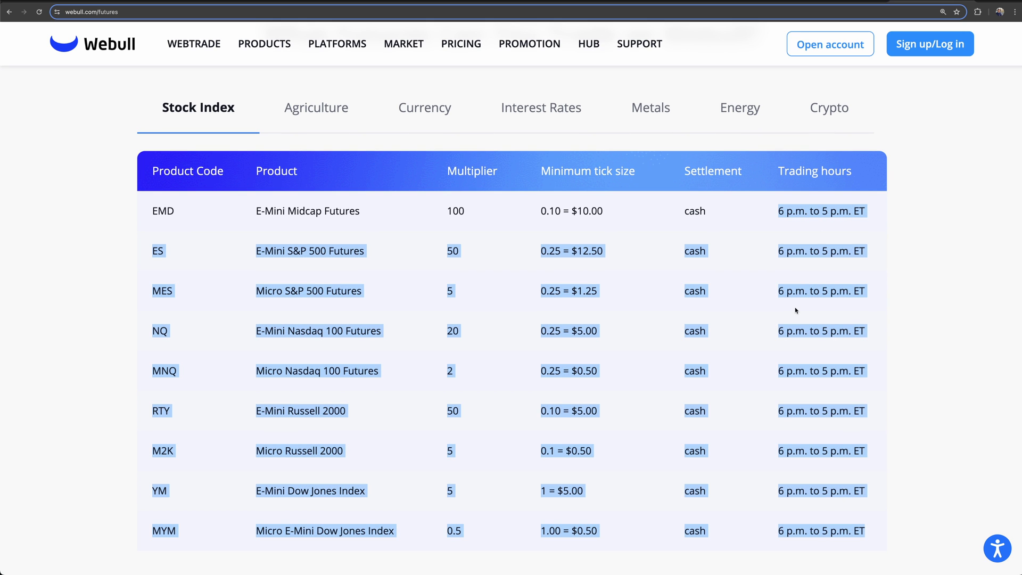
left_click(788, 213)
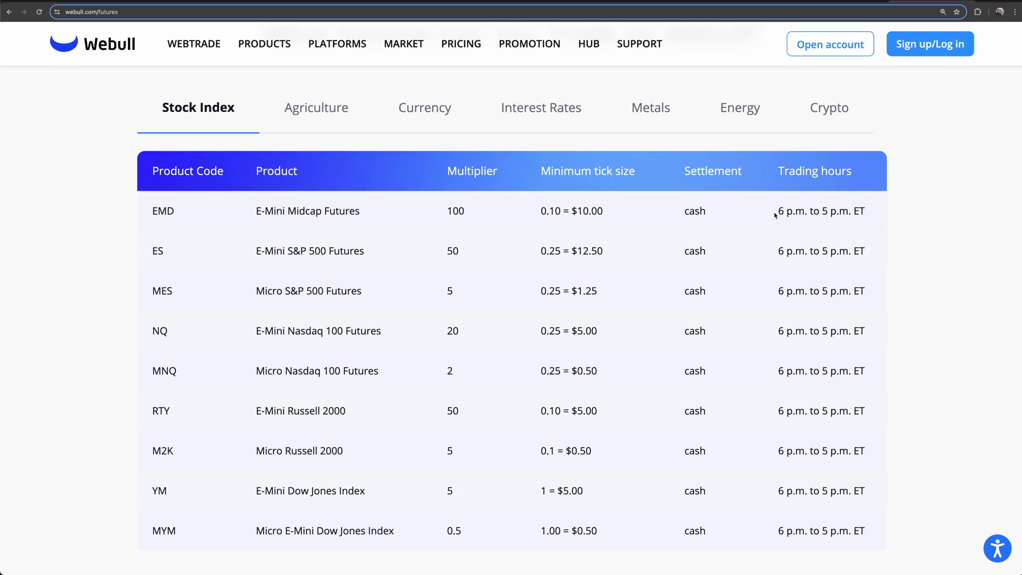
left_click_drag(775, 212, 874, 216)
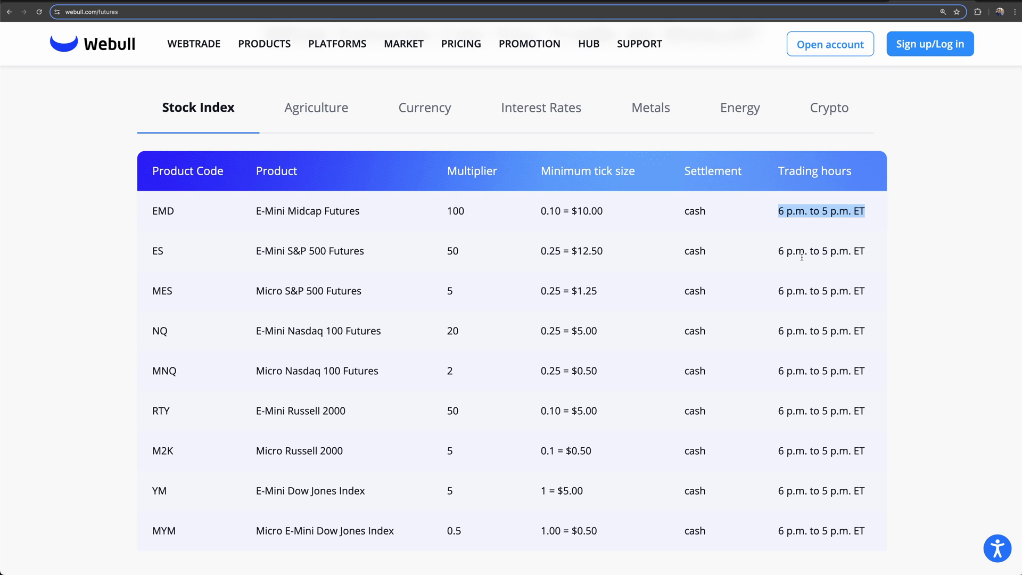
left_click(801, 257)
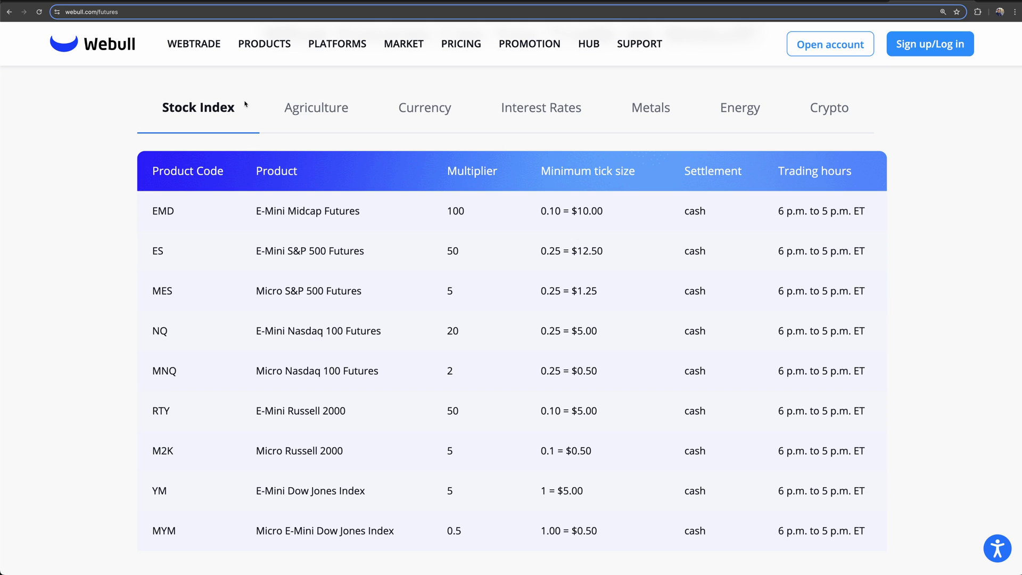
scroll(208, 118, "down", 1)
scroll(277, 123, "up", 1)
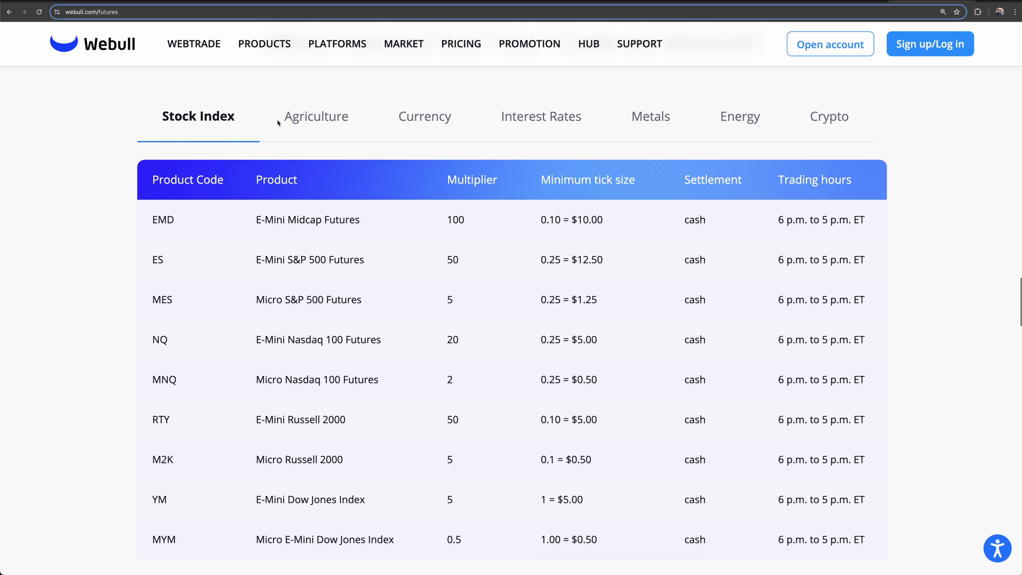
triple_click(184, 116)
Step: Show the Agriculture tab and scroll through its Corn, Soybean and Wheat futures specs
left_click(301, 114)
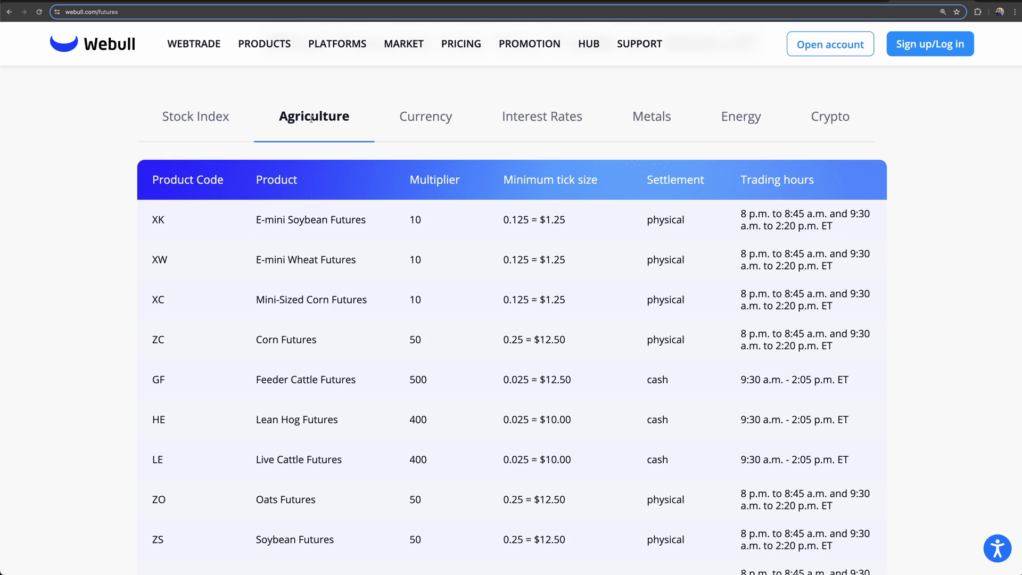
scroll(312, 134, "down", 1)
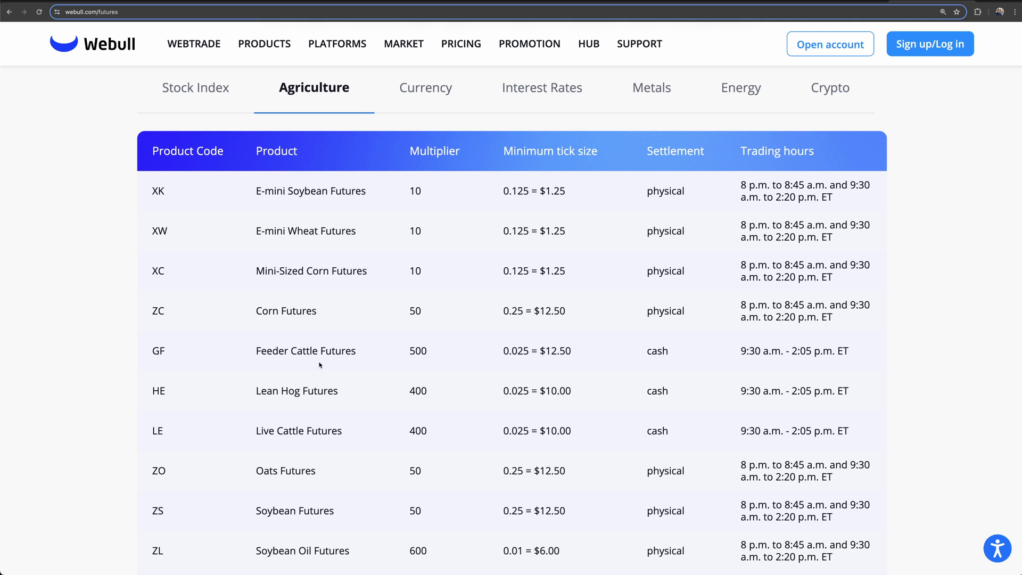
scroll(320, 372, "up", 1)
scroll(307, 441, "down", 1)
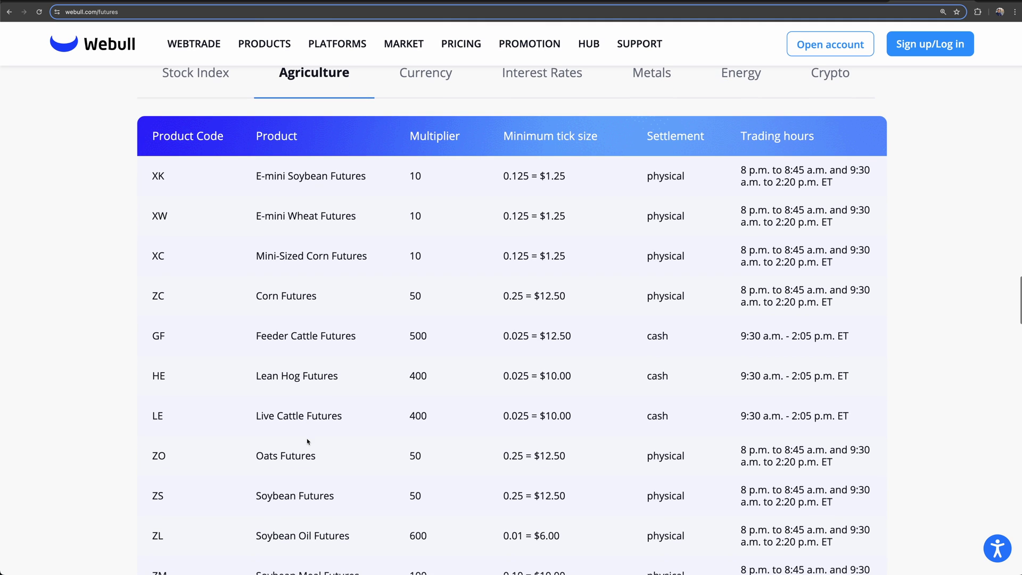
scroll(299, 487, "down", 4)
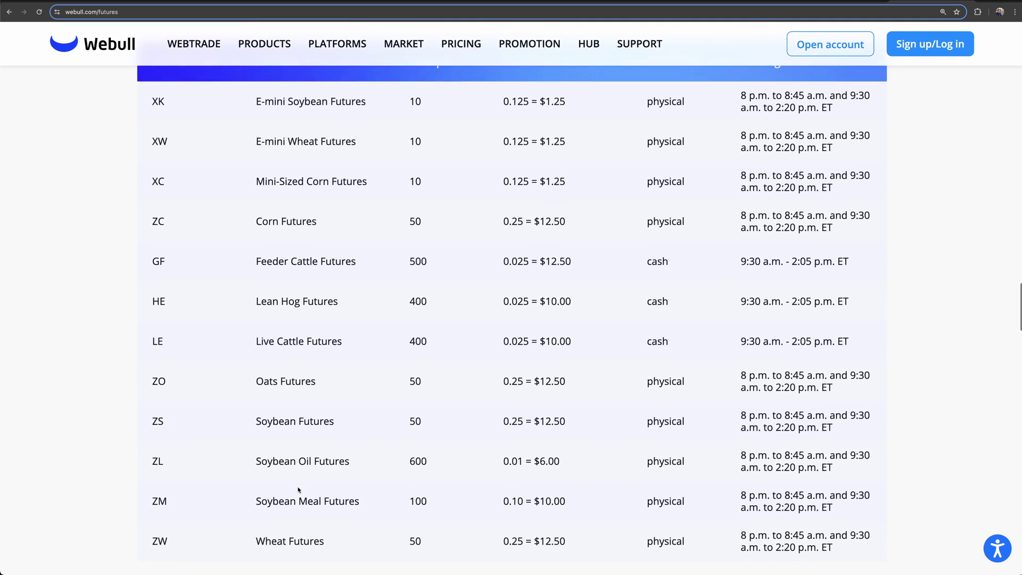
scroll(299, 488, "up", 3)
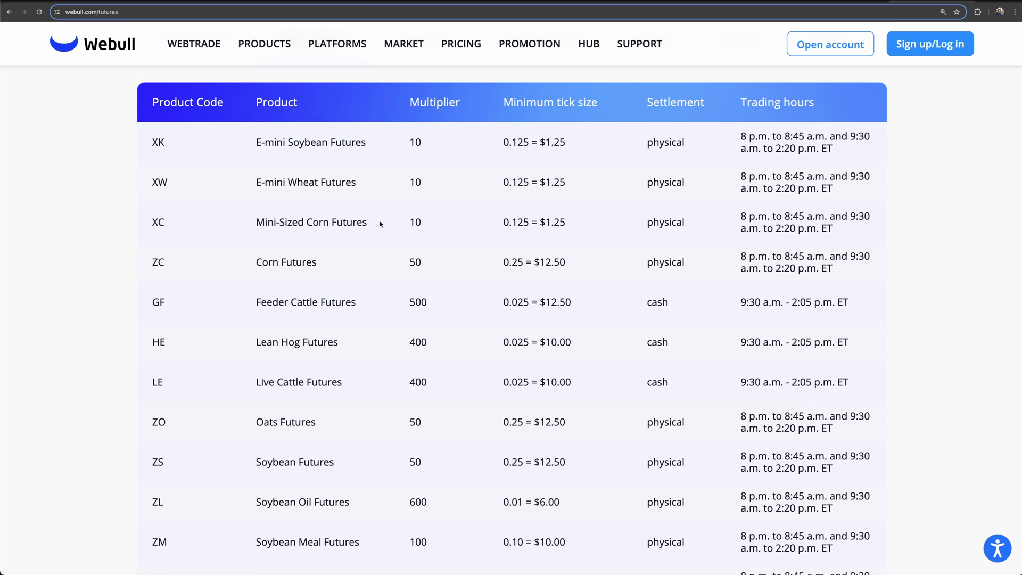
Step: Show the Currency futures and highlight Australian Dollar Futures in the 6A row
scroll(389, 160, "up", 1)
scroll(389, 160, "up", 1)
left_click(403, 82)
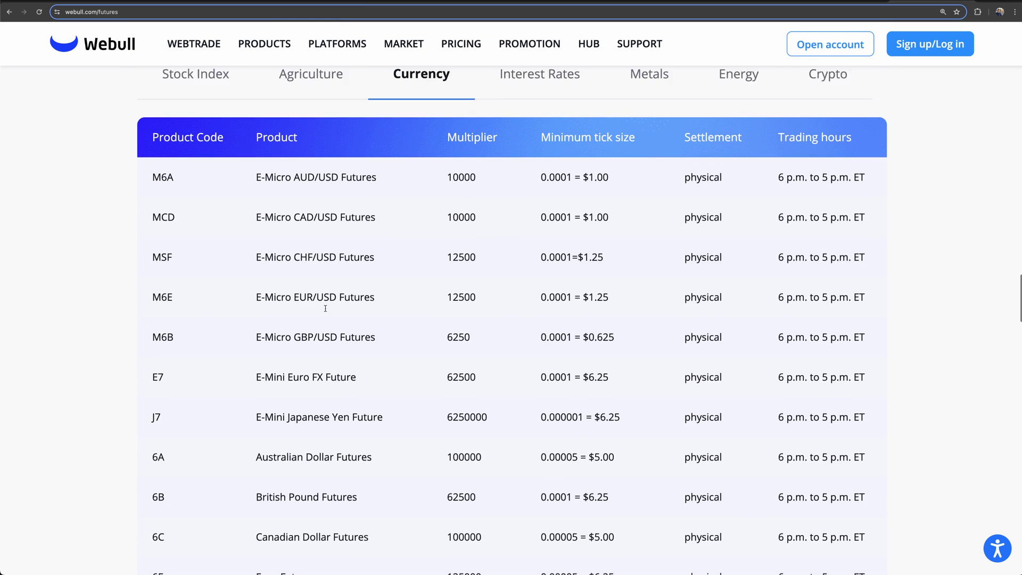
scroll(325, 312, "down", 1)
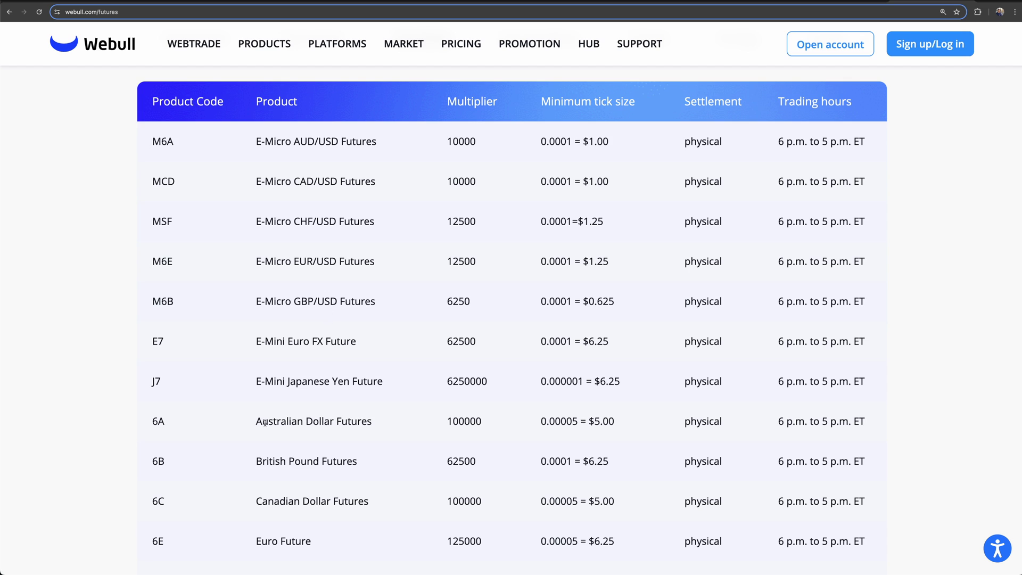
left_click_drag(258, 421, 401, 430)
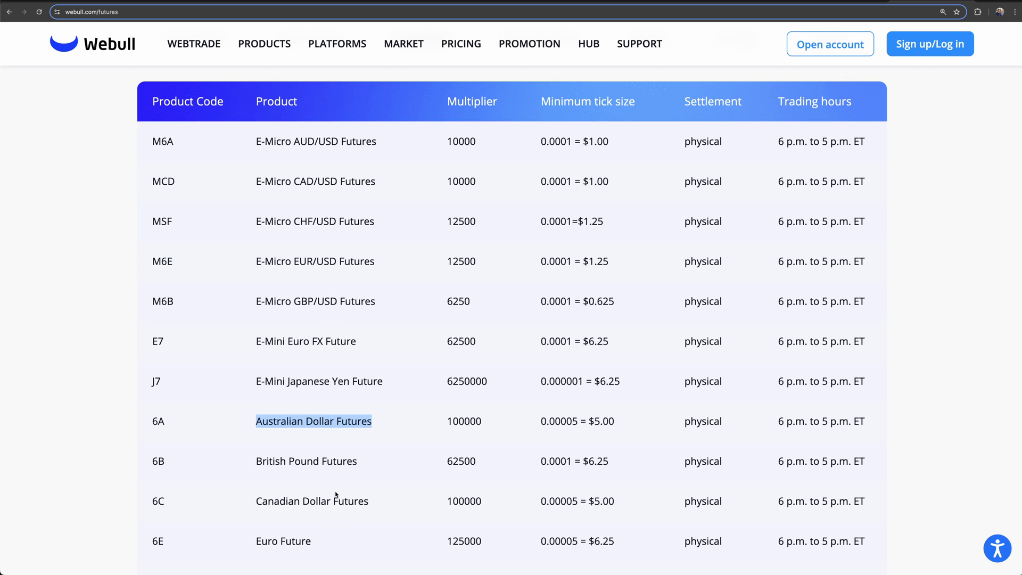
left_click_drag(258, 263, 383, 269)
scroll(383, 269, "down", 1)
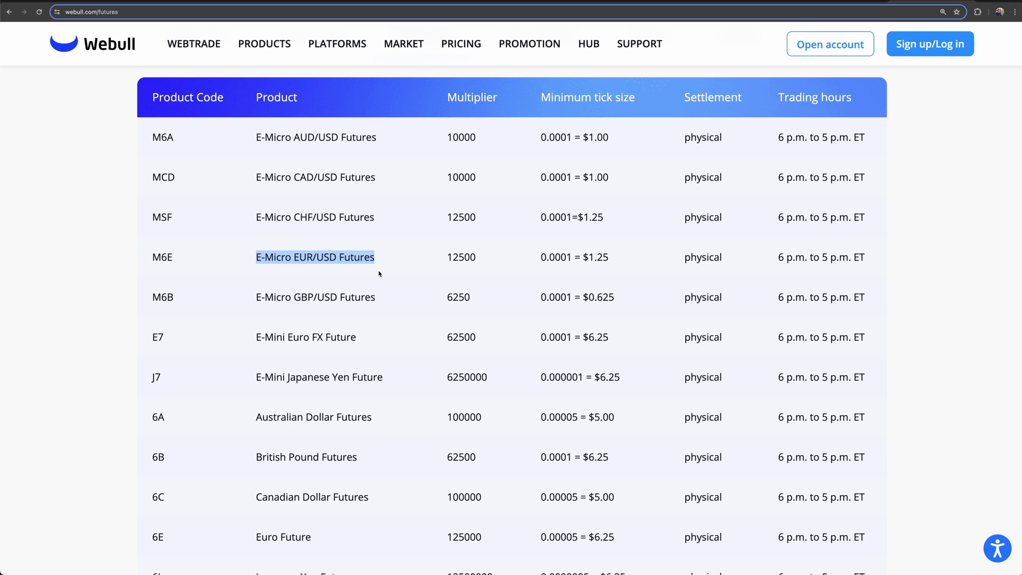
scroll(379, 273, "up", 3)
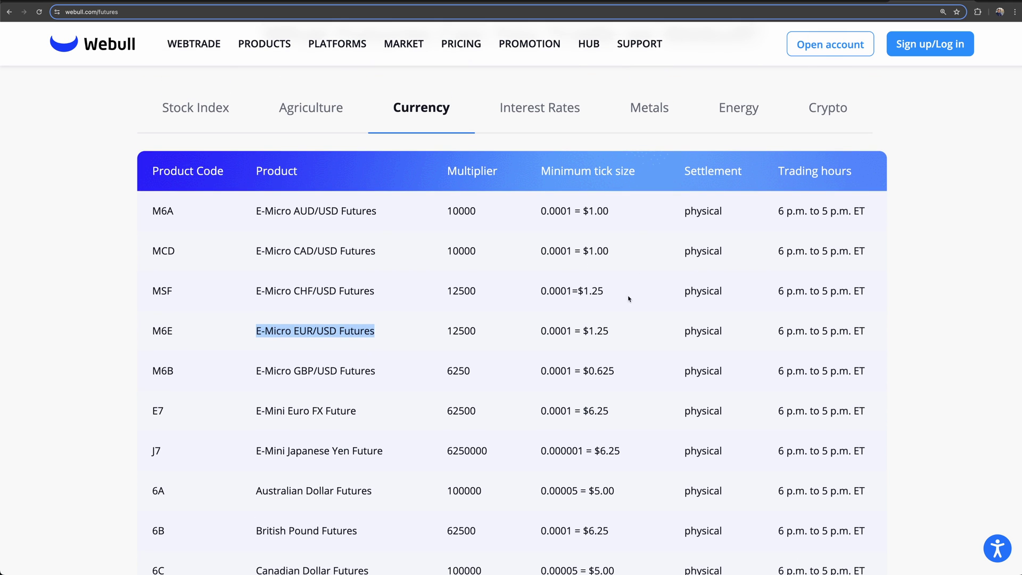
Step: Review Interest Rates, highlighting Micro 5-Year Yield Futures, then step through Metals, Energy and Crypto
left_click(535, 105)
scroll(367, 346, "down", 1)
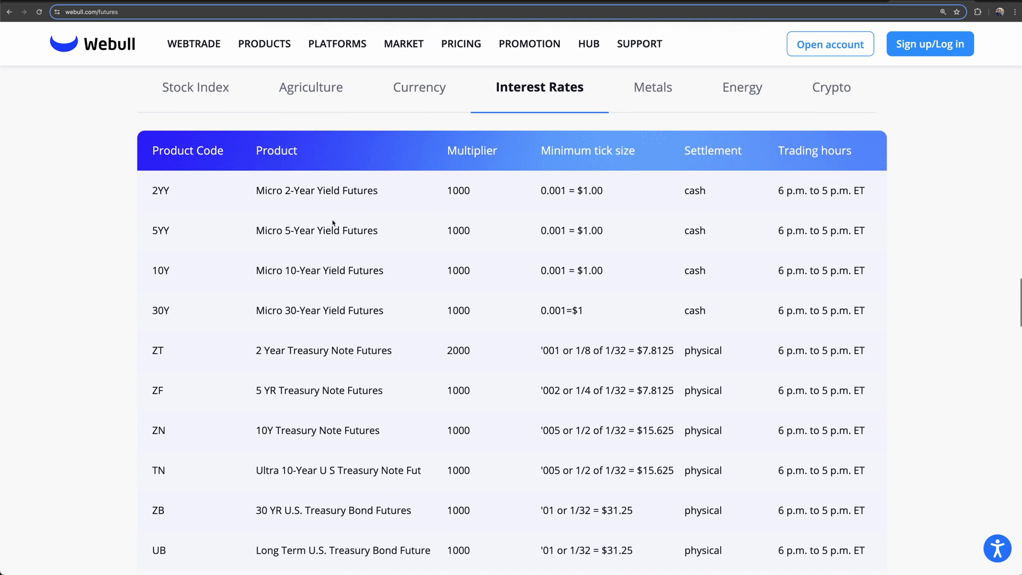
scroll(318, 247, "down", 2)
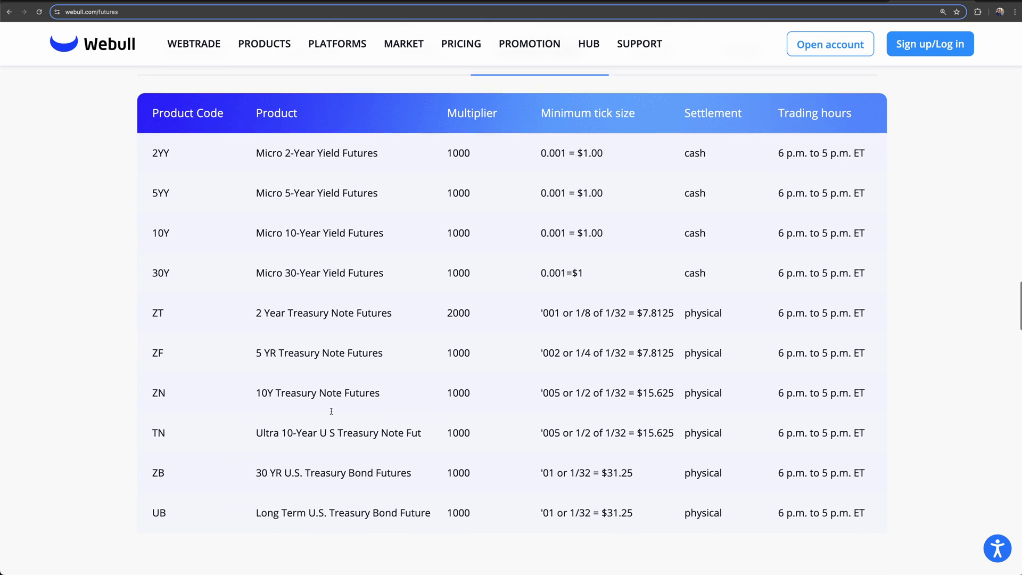
left_click_drag(256, 186, 401, 198)
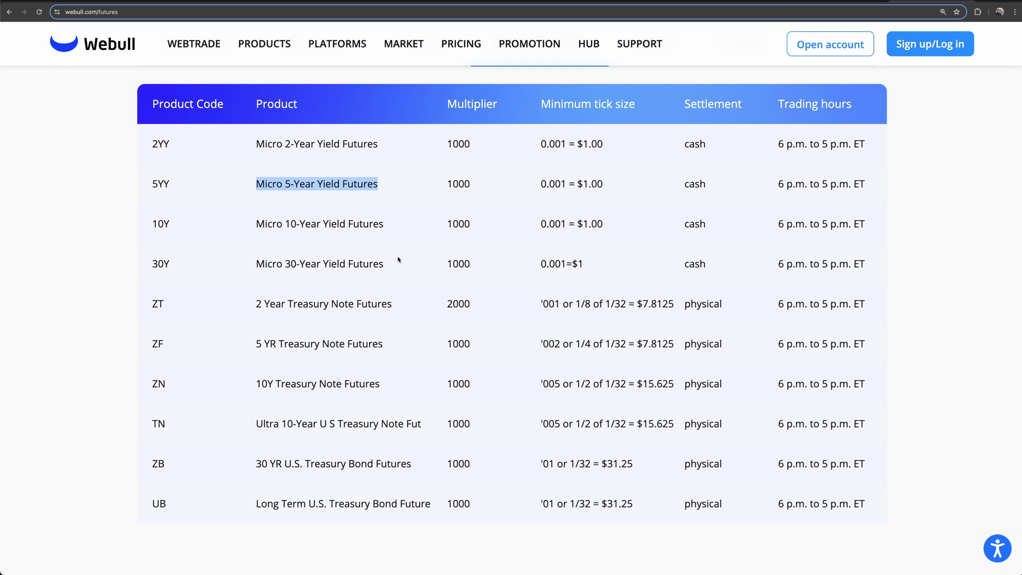
scroll(399, 301, "up", 2)
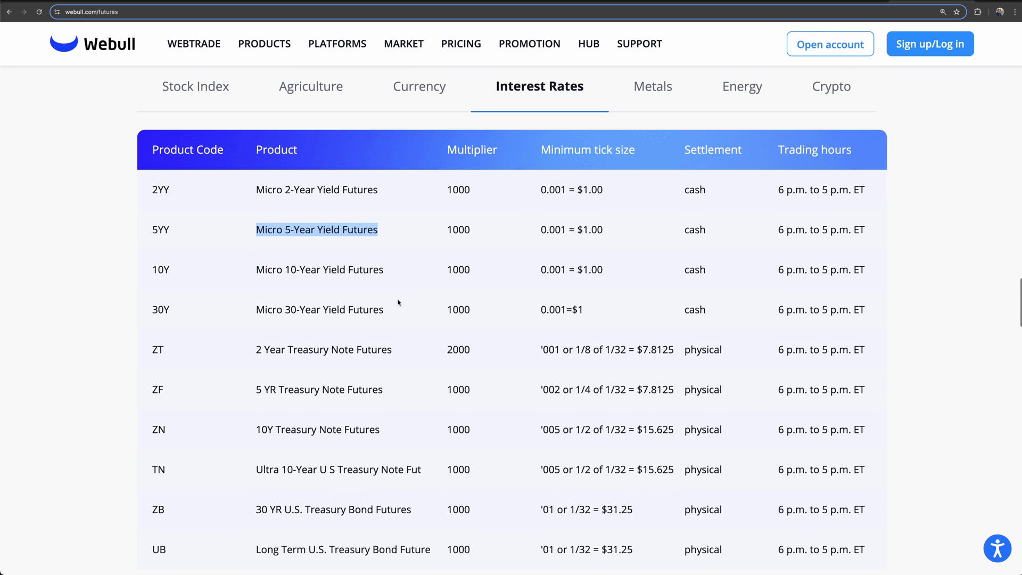
left_click(397, 303)
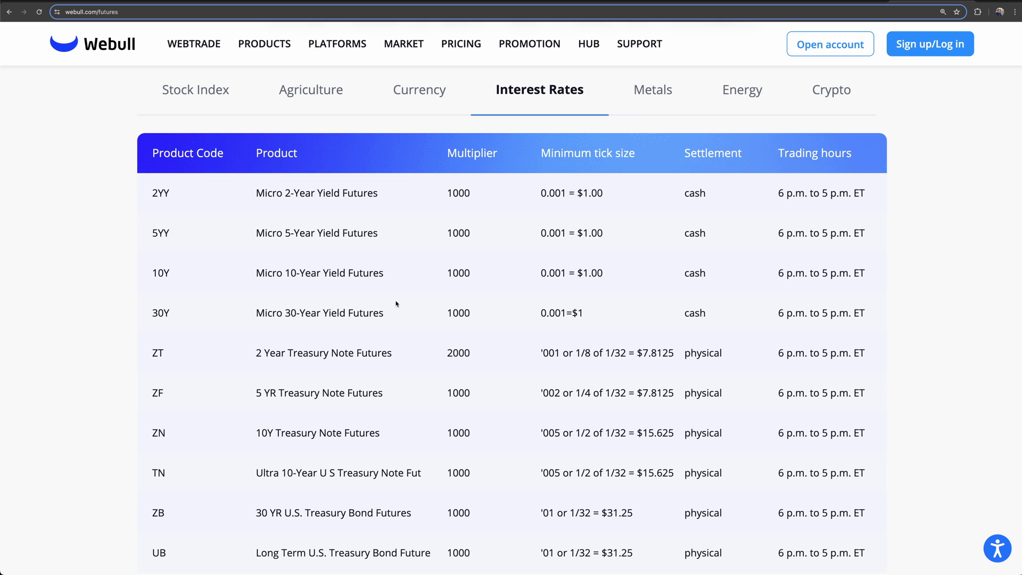
left_click(632, 95)
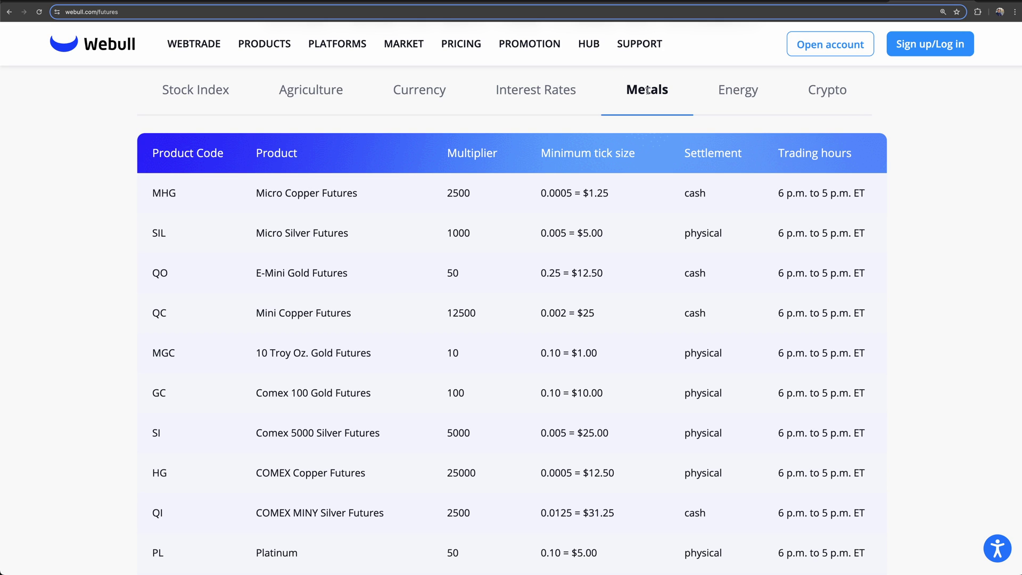
left_click(742, 91)
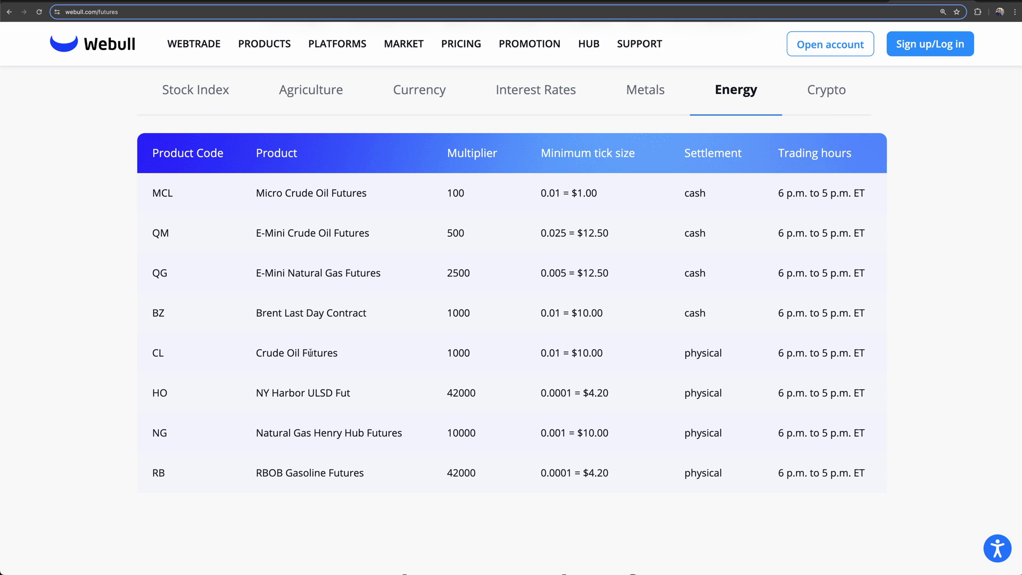
left_click(826, 93)
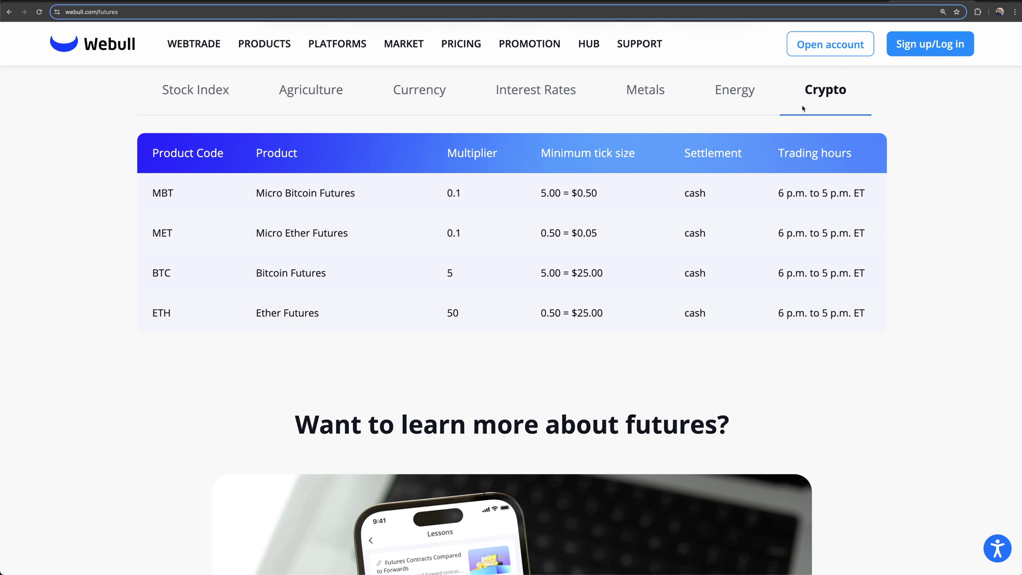
Step: Highlight the crypto rows from Micro Bitcoin to Ether Futures, including BTC and ETH details
scroll(319, 288, "up", 1)
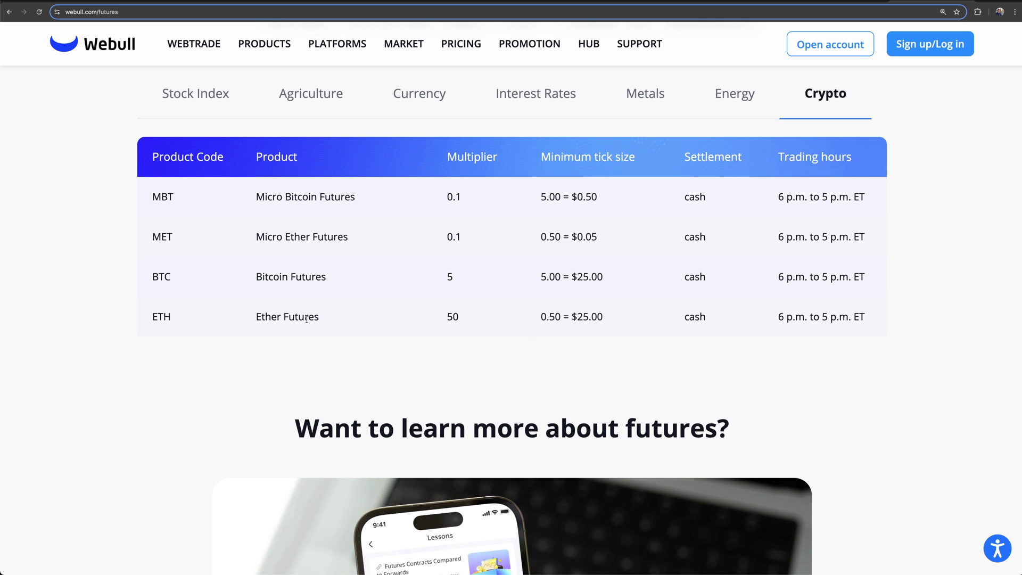
left_click_drag(251, 196, 344, 358)
left_click(339, 311)
left_click_drag(613, 242, 527, 179)
left_click(537, 206)
left_click_drag(541, 277, 652, 351)
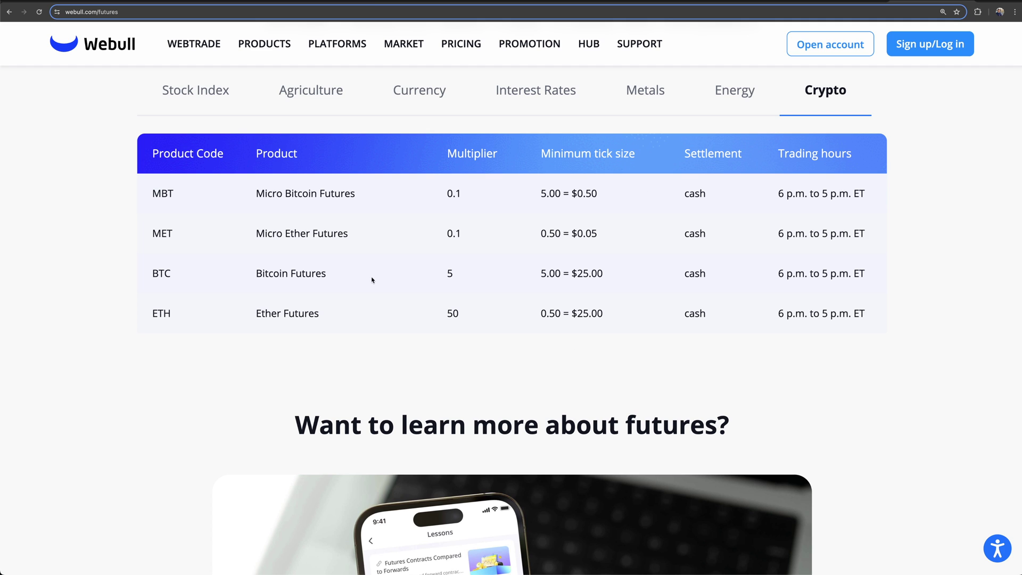
left_click_drag(328, 322, 222, 270)
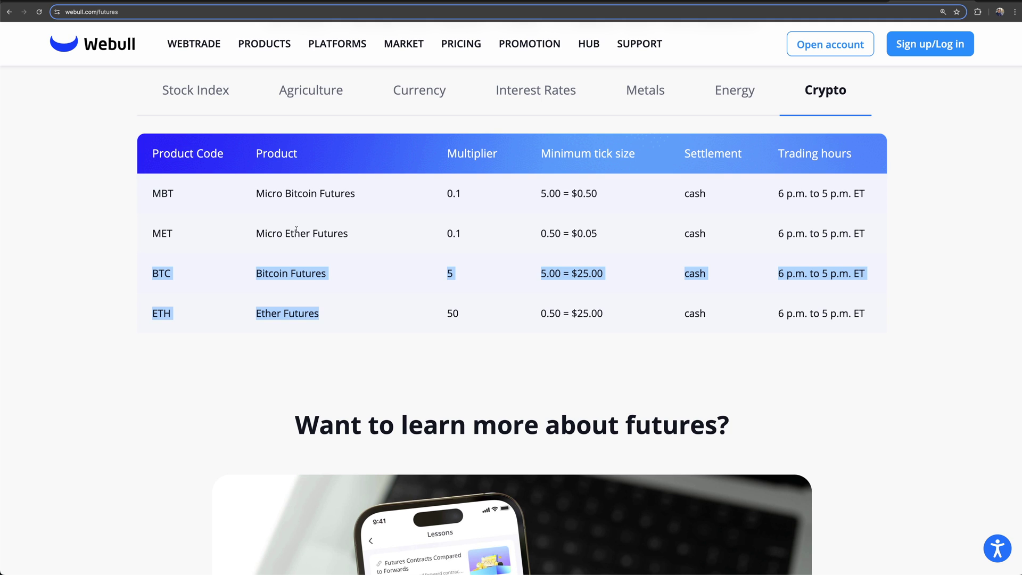
left_click(331, 259)
Step: Select across the crypto contracts, then highlight the webull.com/futures page address
scroll(353, 309, "down", 1)
left_click_drag(143, 190, 392, 340)
left_click(388, 314)
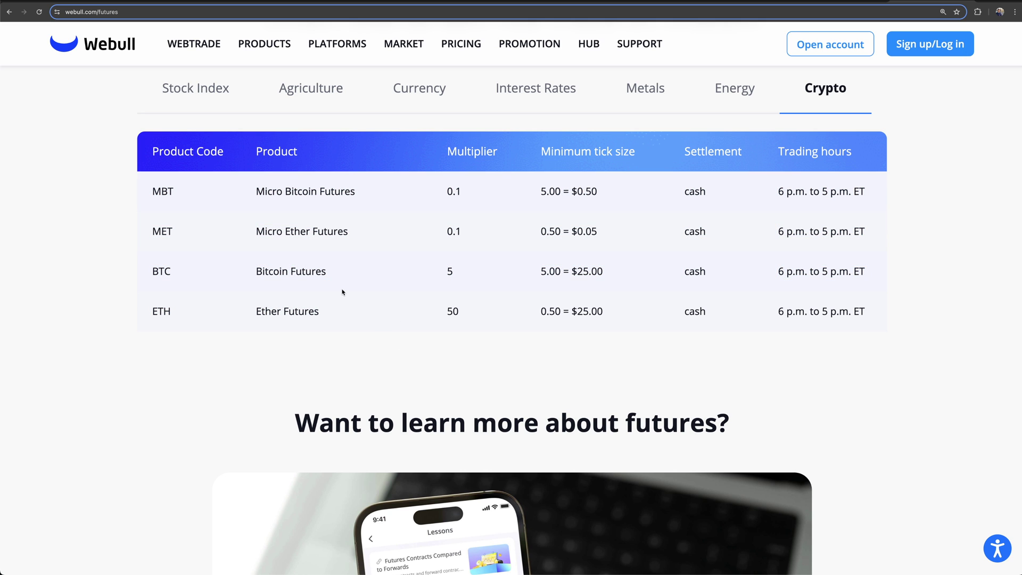
scroll(341, 289, "up", 1)
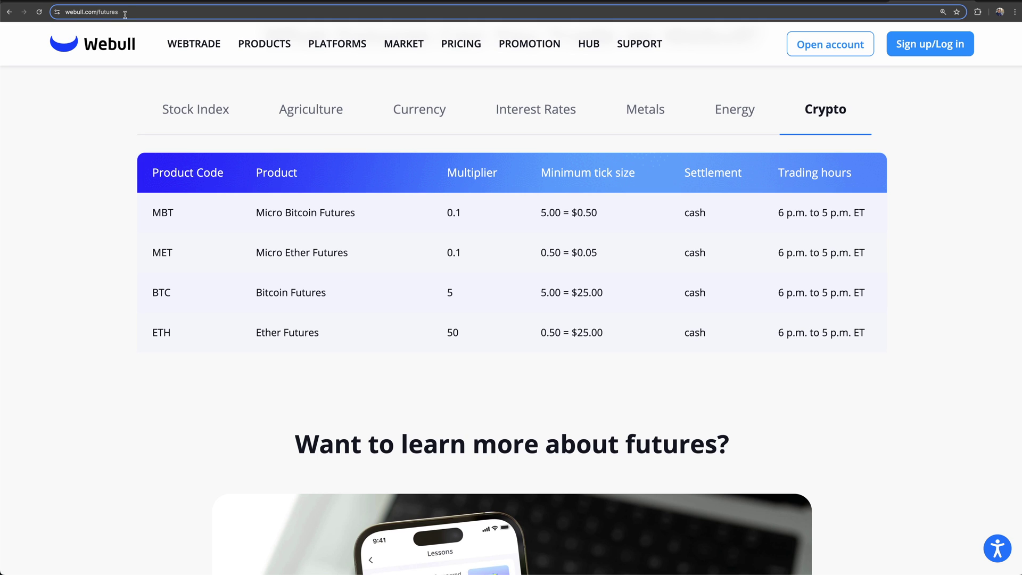
left_click_drag(125, 13, 64, 9)
scroll(913, 312, "up", 1)
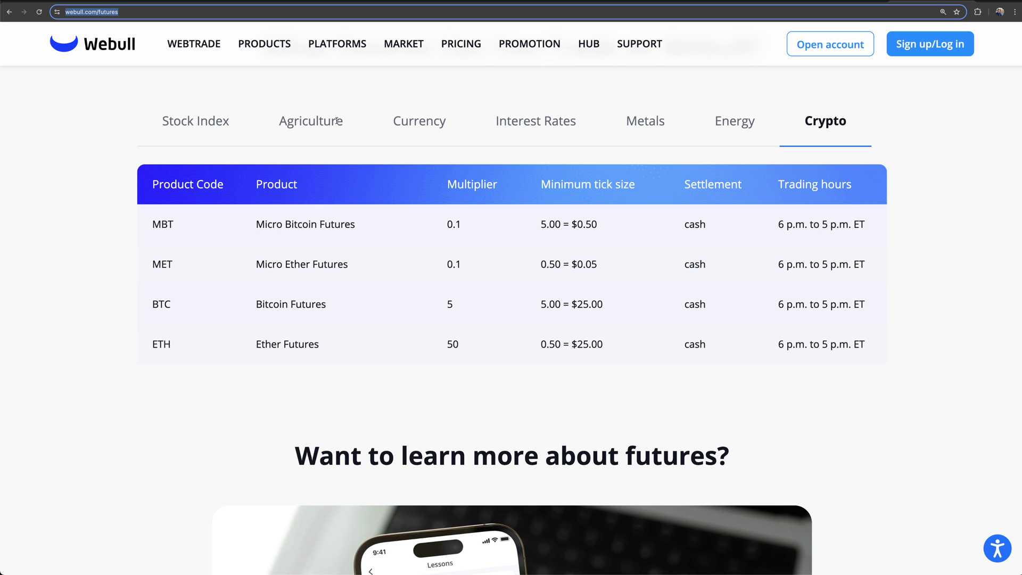
Step: Show the Stock Index specs and highlight the NQ and MNQ product codes
left_click(205, 127)
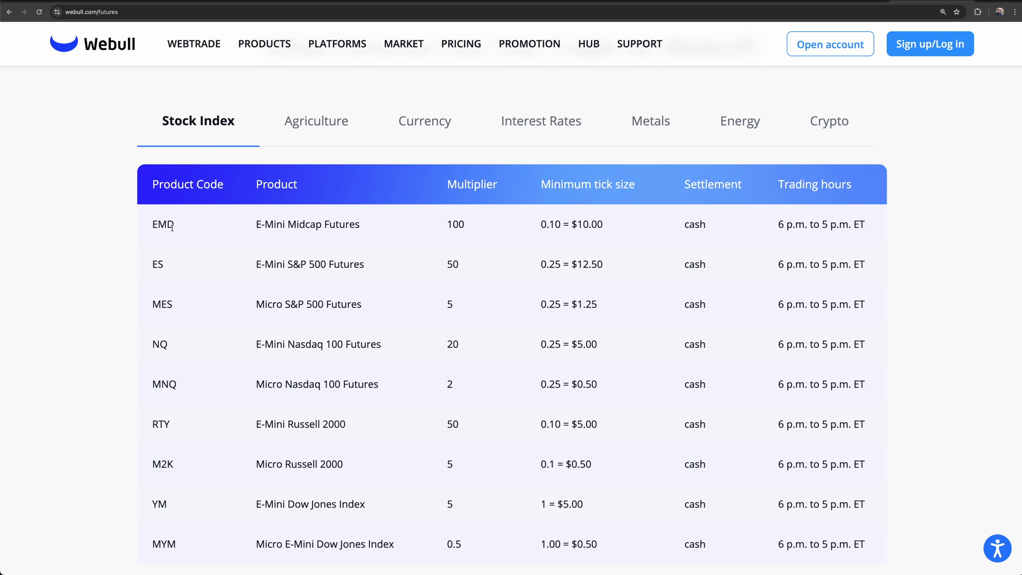
left_click_drag(152, 184, 224, 185)
scroll(171, 253, "down", 3)
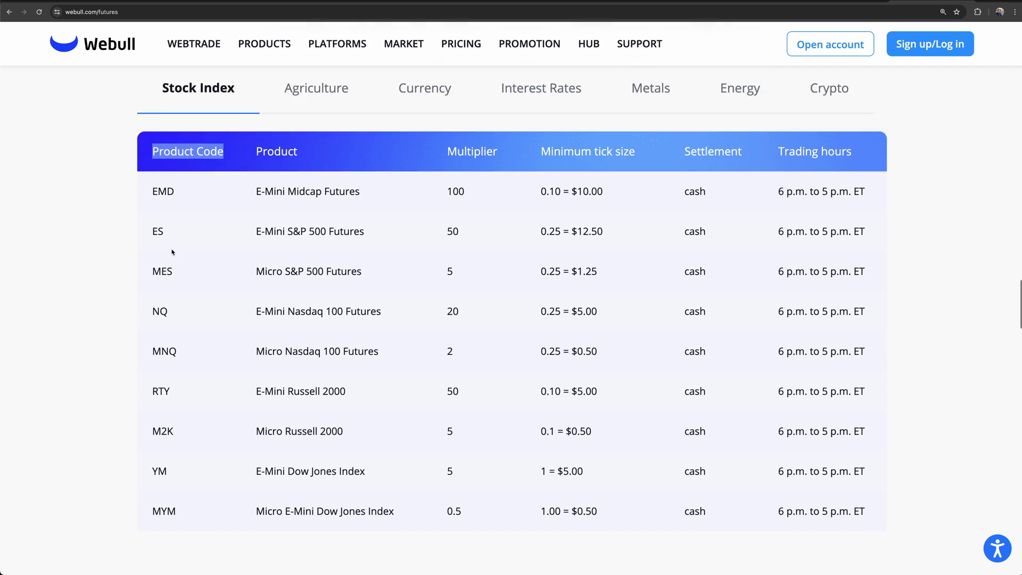
double_click(155, 239)
scroll(153, 240, "down", 1)
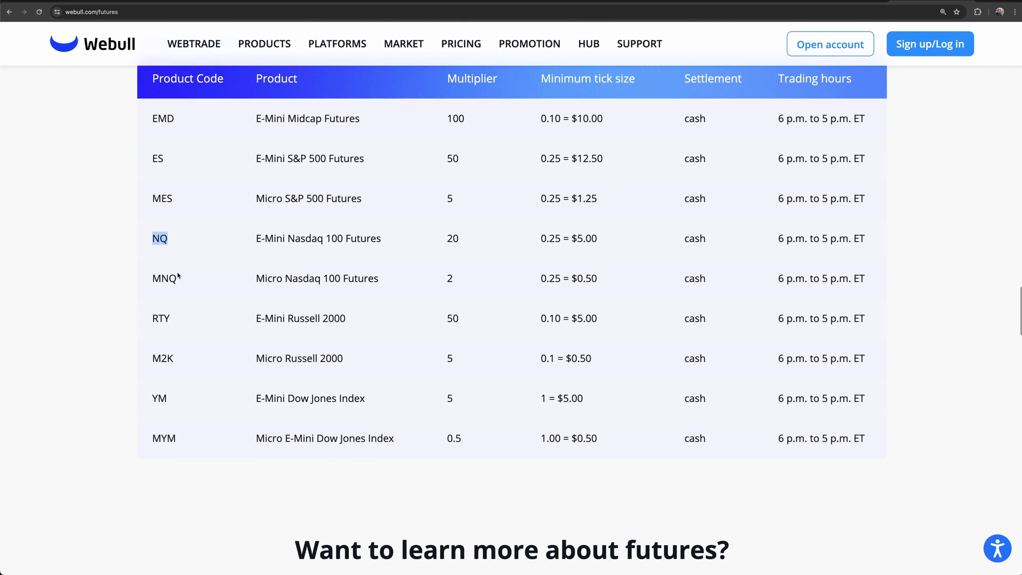
left_click_drag(180, 282, 142, 283)
scroll(144, 282, "down", 1)
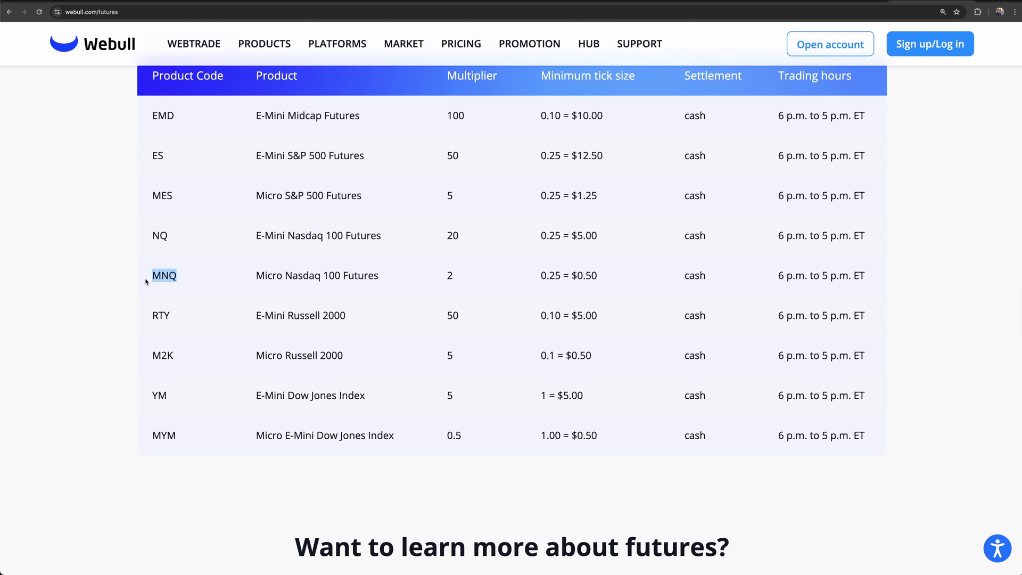
left_click(176, 308)
Step: Highlight the MES row, then scroll down to 'Want to learn more about futures?'
scroll(197, 337, "up", 1)
scroll(197, 337, "up", 1)
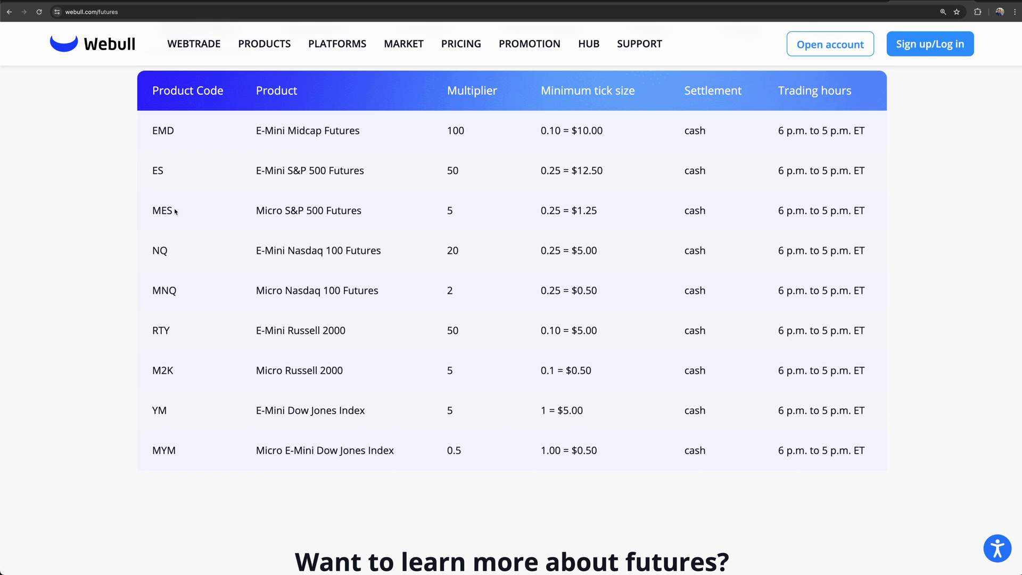
left_click_drag(257, 210, 386, 216)
left_click_drag(176, 212, 152, 211)
scroll(353, 340, "down", 3)
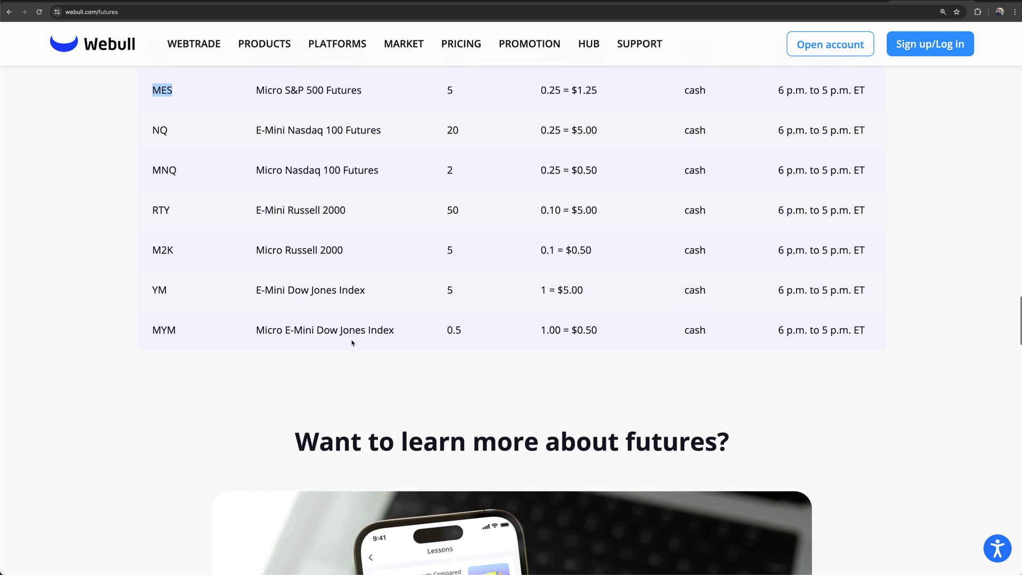
scroll(353, 343, "down", 5)
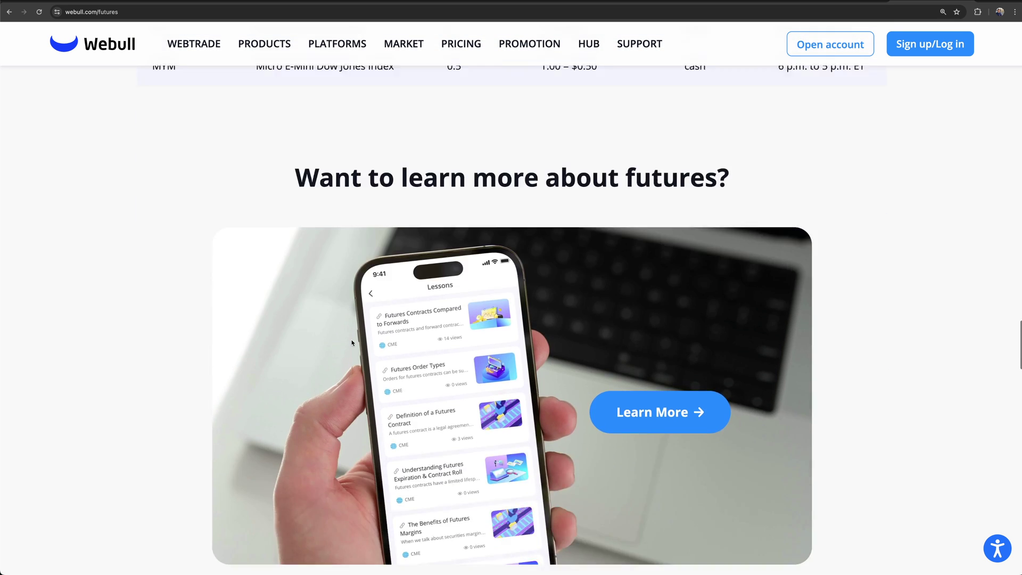
scroll(460, 300, "down", 2)
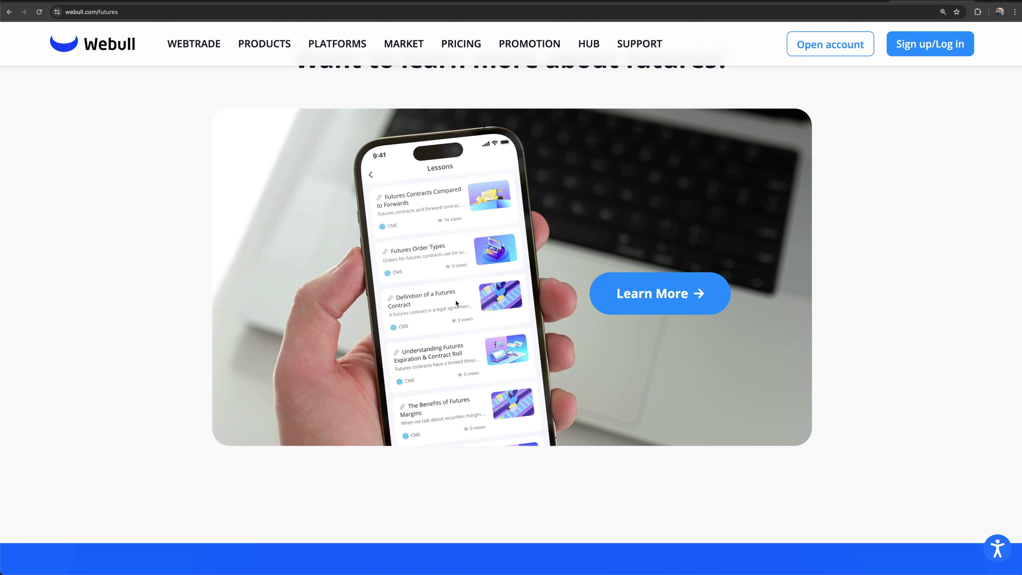
scroll(456, 304, "up", 1)
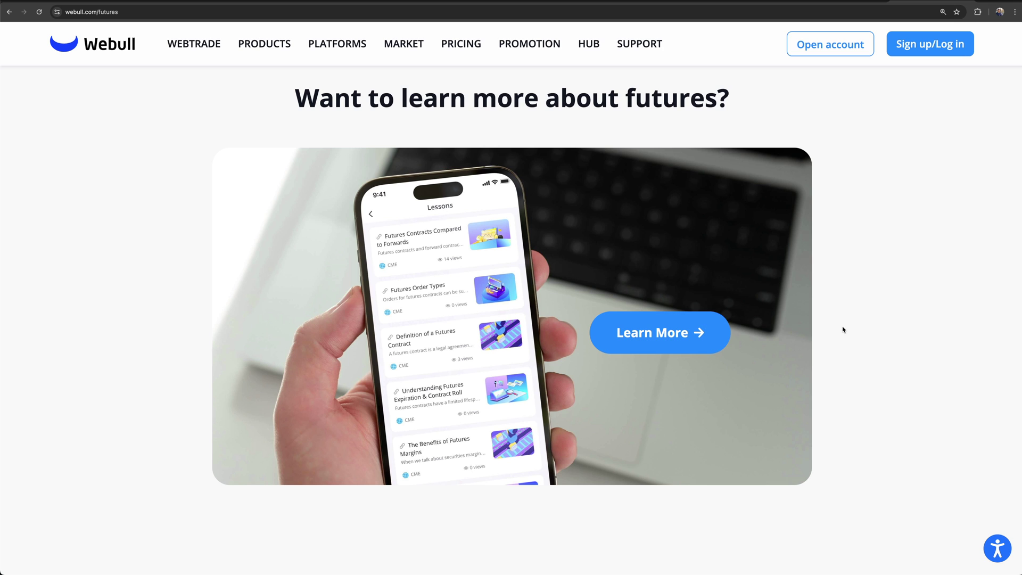
Step: Return to Webull Desktop's M2KM4 Micro Russell 2000 chart with its 1969.3 limit buy ticket
scroll(844, 354, "down", 2)
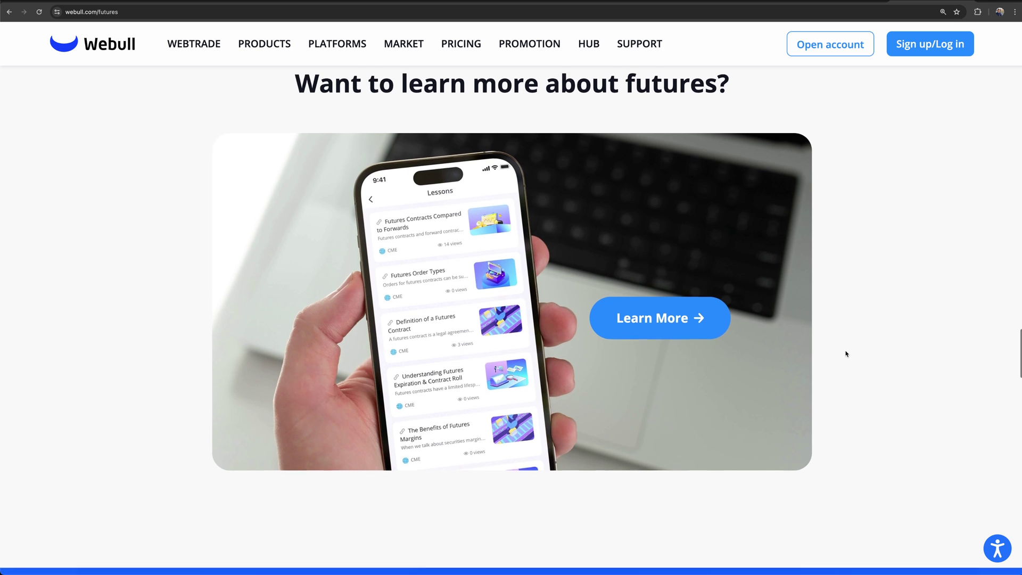
scroll(846, 354, "up", 3)
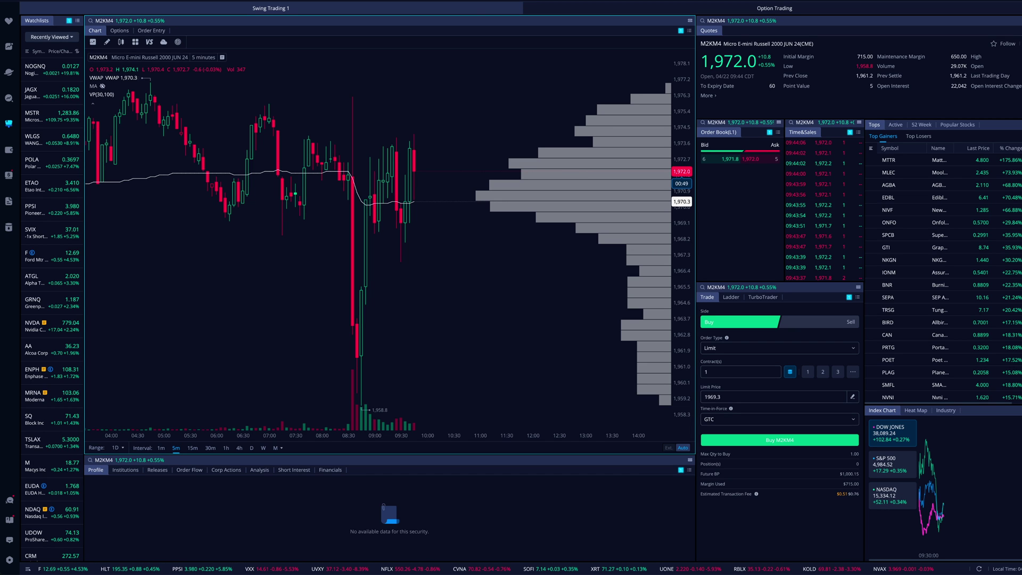
Step: Search the chart symbol for /mes and load the MESmain Micro E-mini S&P 500 contract
left_click(111, 22)
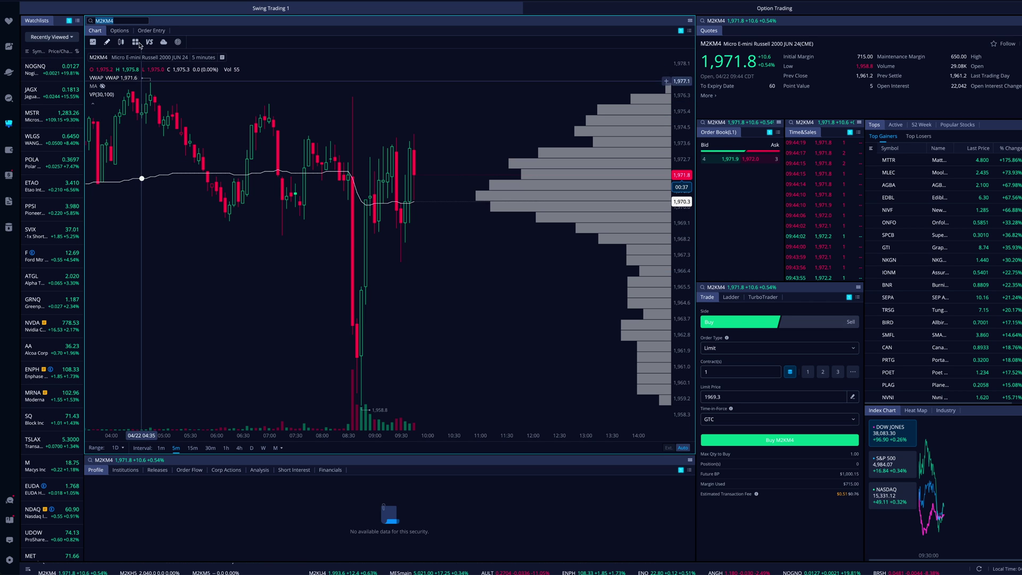
type("es")
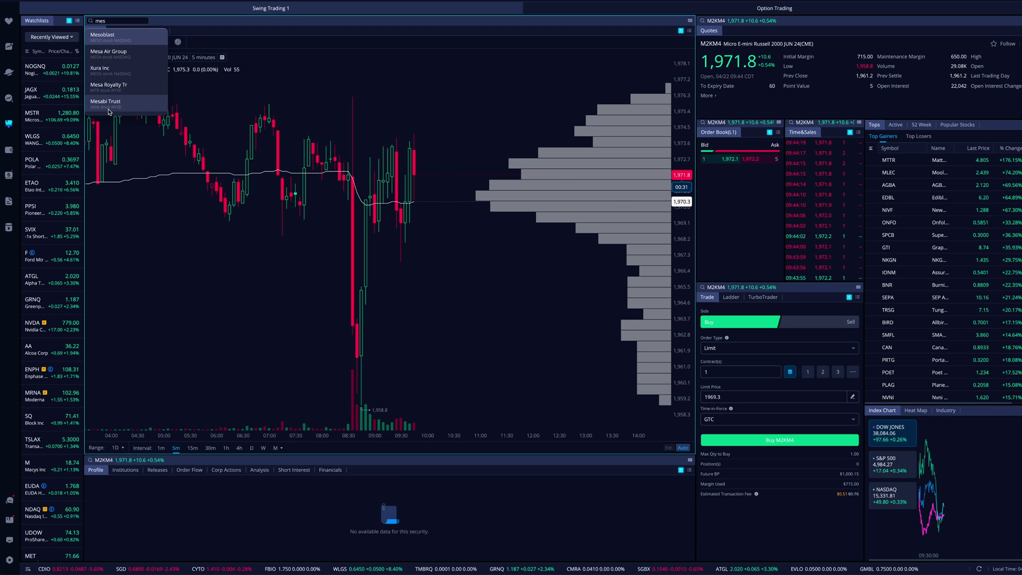
scroll(111, 104, "down", 3)
scroll(115, 103, "up", 1)
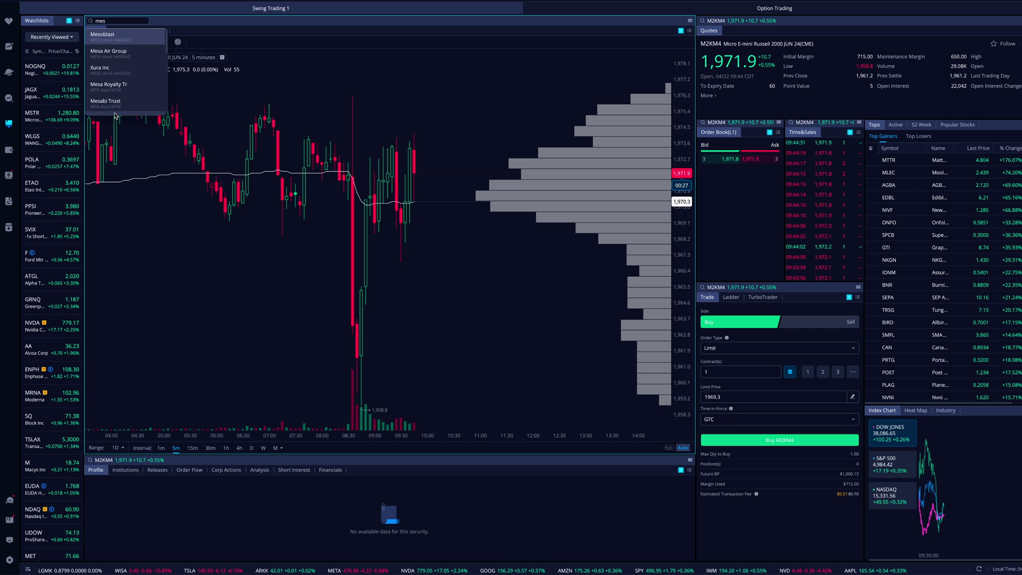
left_click(94, 20)
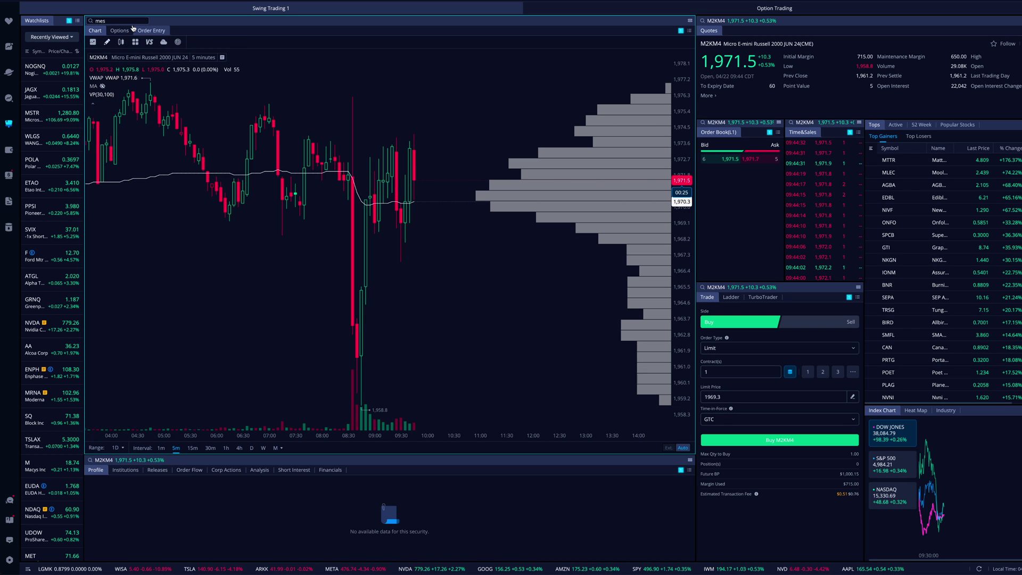
type("/")
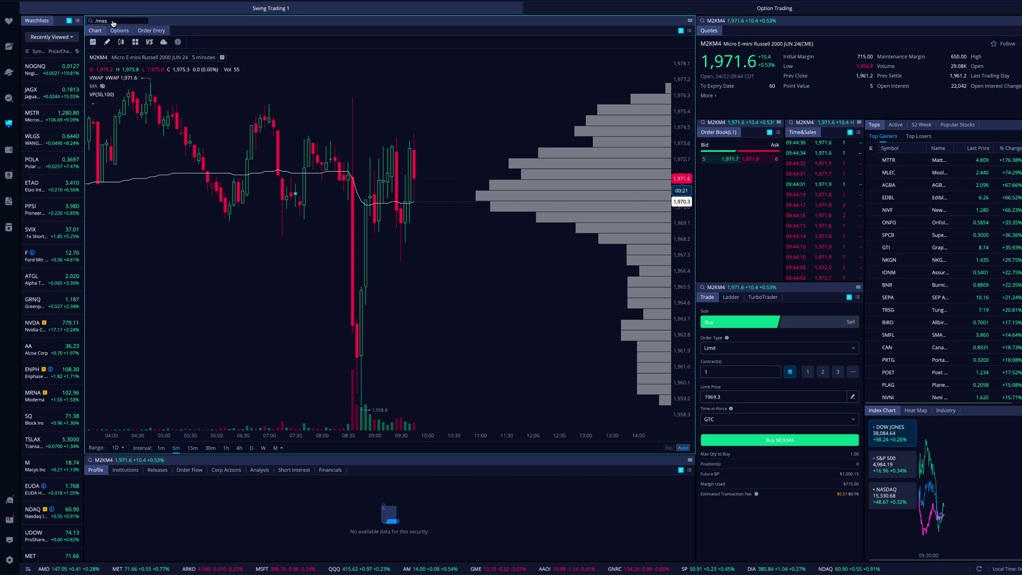
left_click(113, 22)
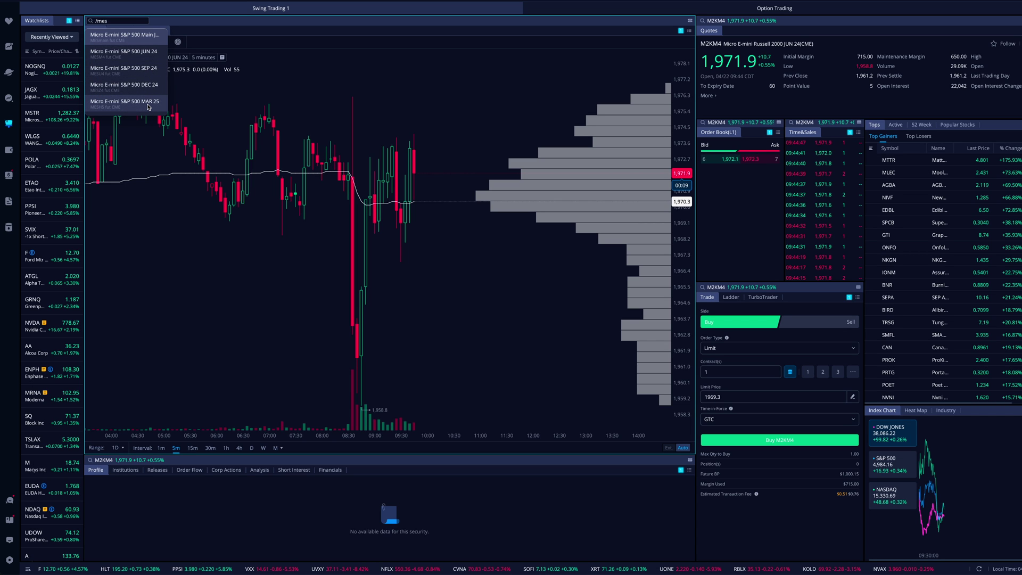
left_click(126, 40)
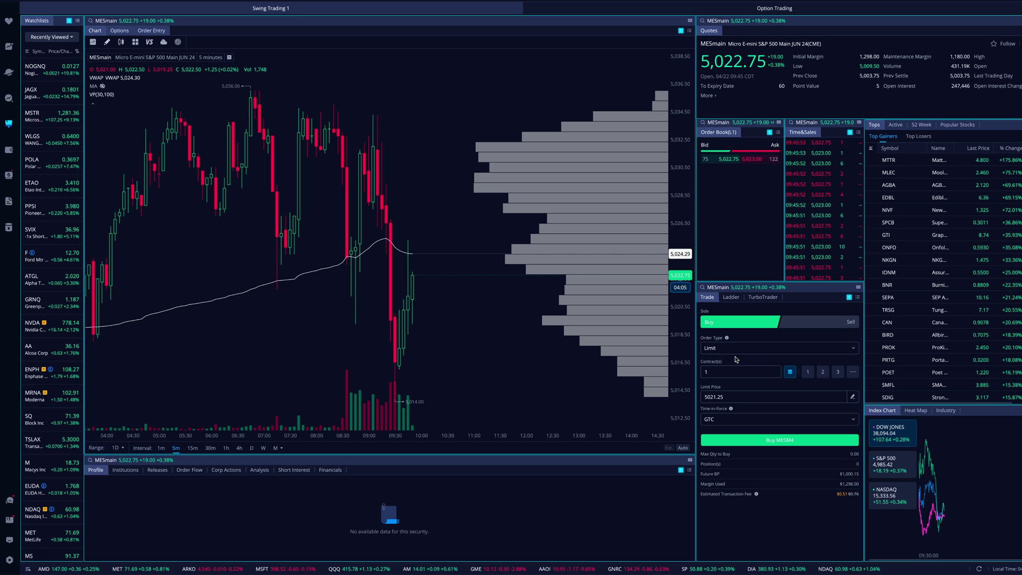
Step: Open the time-in-force choices on the MESmain 1-contract limit buy at 5021.25
left_click(737, 397)
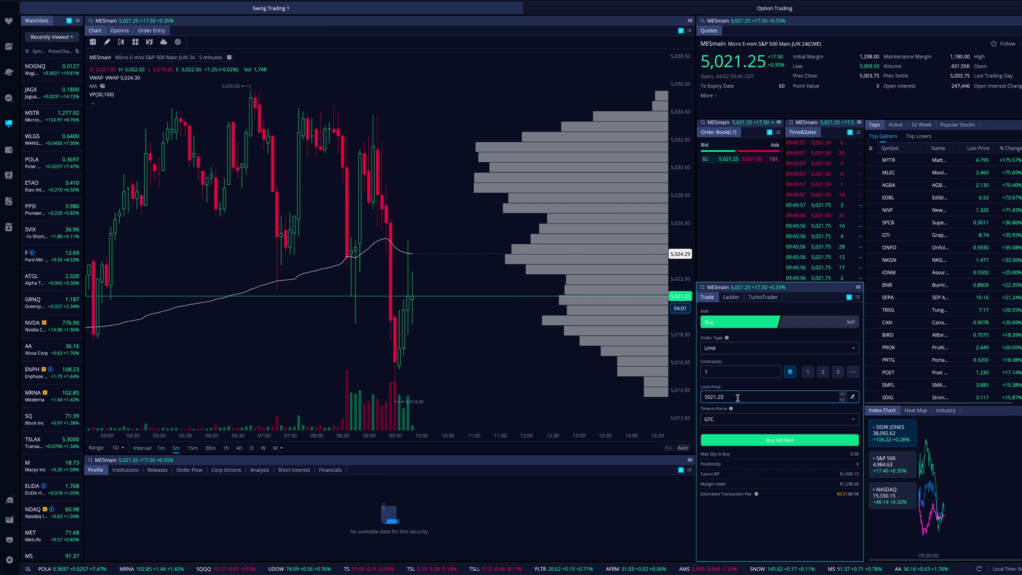
left_click(742, 419)
Step: Buy 1 MESM4 contract with a Day limit at 5,020 and confirm the order
left_click(731, 437)
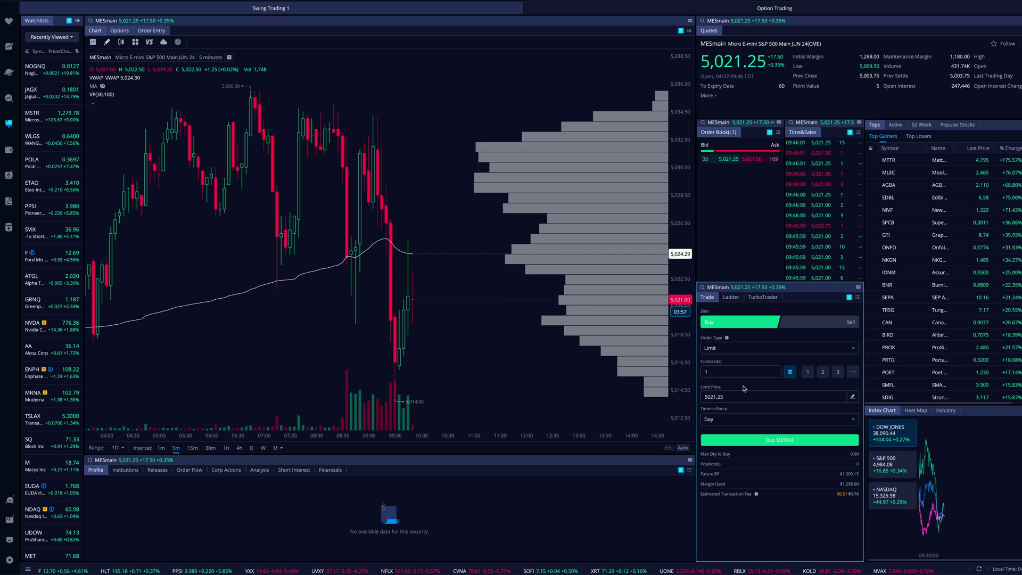
left_click_drag(671, 261, 671, 282)
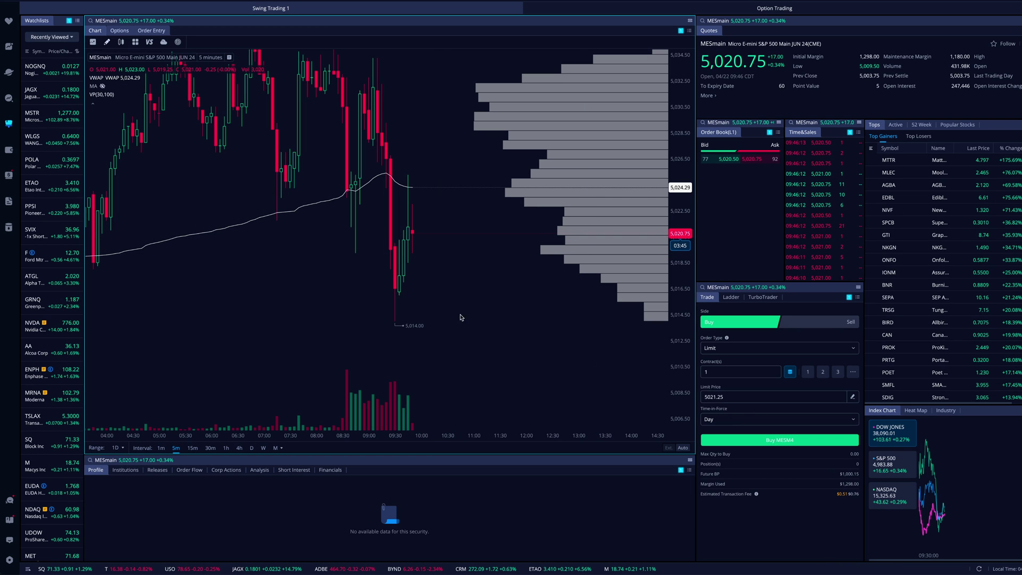
left_click(733, 393)
key("BackSpace")
key("BackSpace")
key("BackSpace")
key("BackSpace")
type("020")
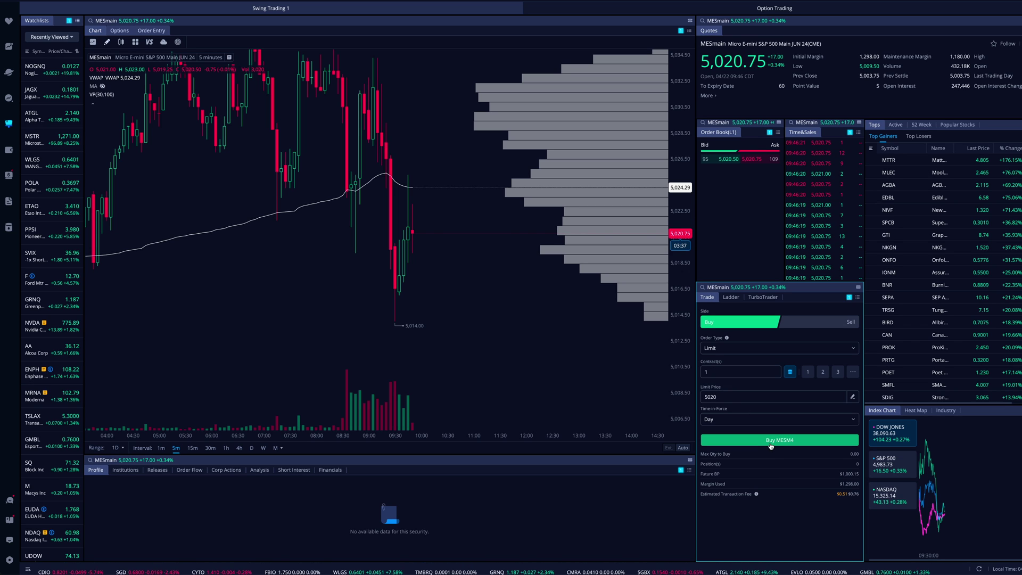
left_click(791, 442)
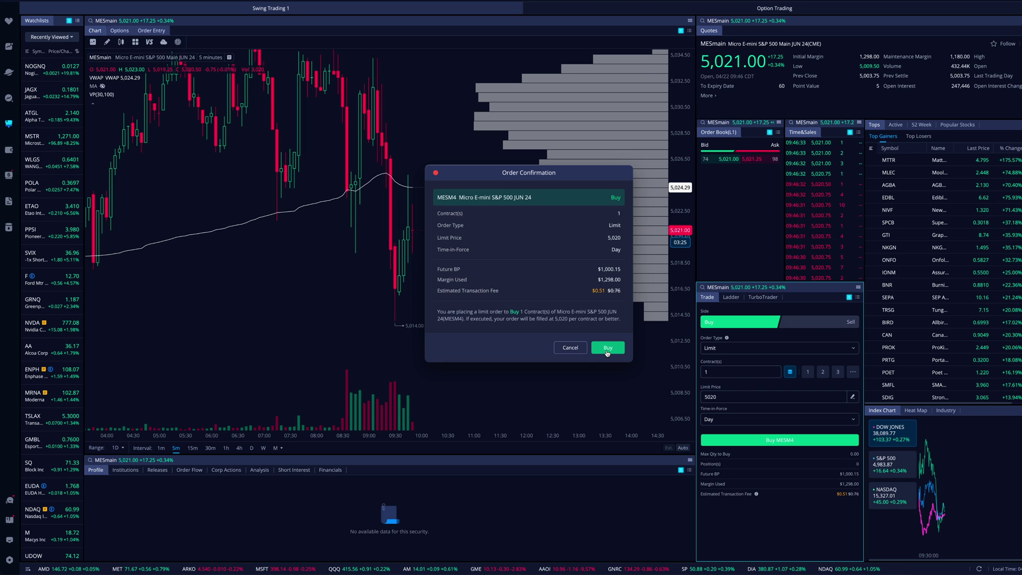
left_click(607, 352)
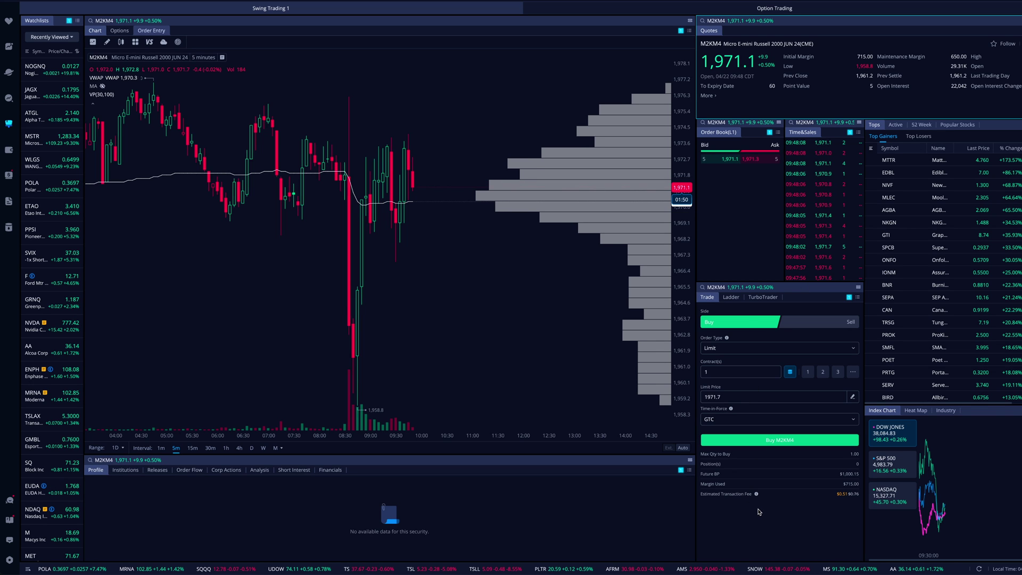
Step: Try 2 contracts on the M2KM4 GTC limit buy at 1971.7 to compare margin, then revert to 1
scroll(433, 308, "up", 2)
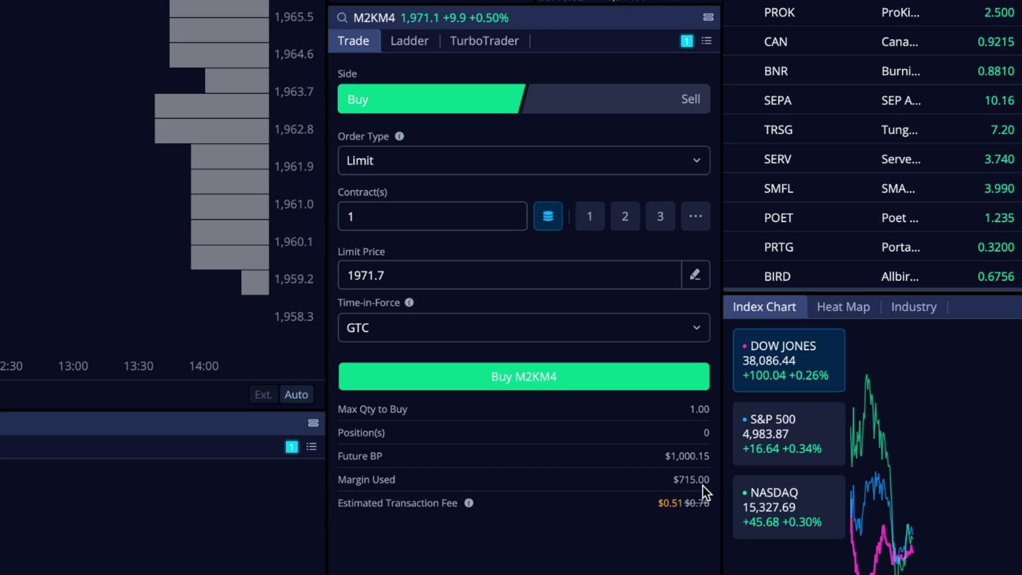
left_click(394, 212)
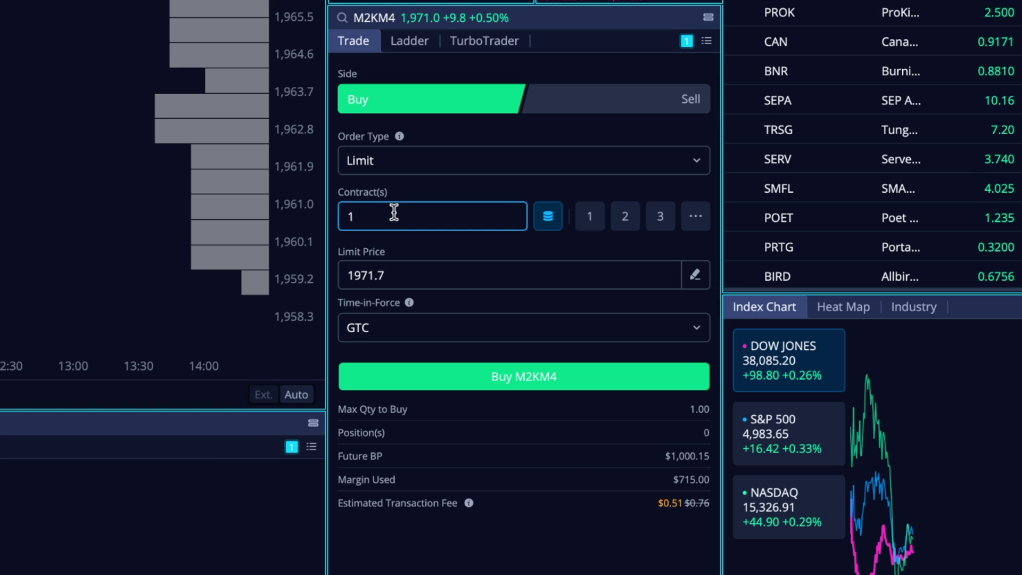
type("2")
left_click(430, 195)
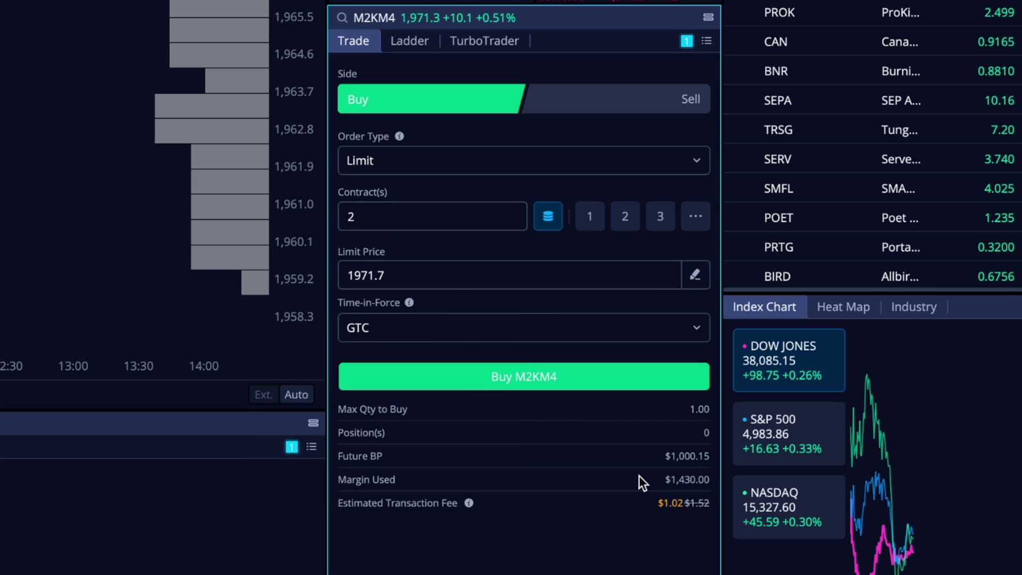
left_click(391, 215)
key("BackSpace")
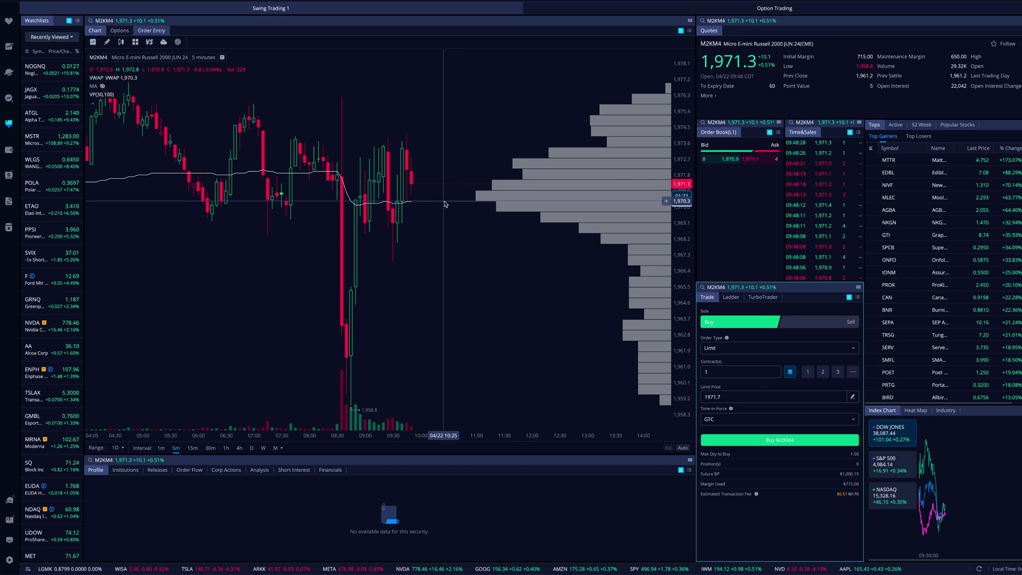
Step: Place a 1-contract M2KM4 GTC limit buy at 1,970 and confirm it
left_click(757, 396)
key("BackSpace")
key("BackSpace")
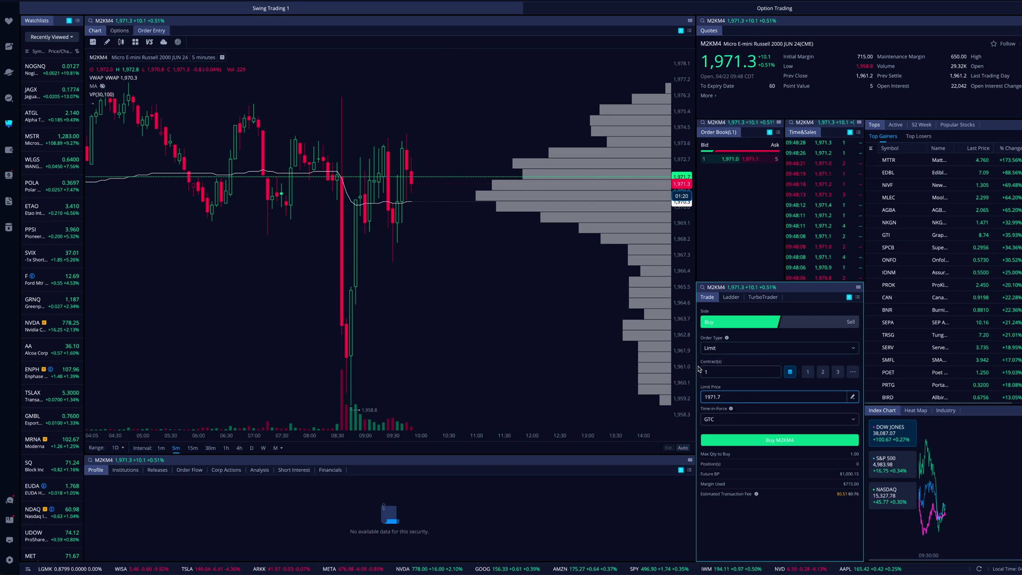
key("BackSpace")
type("0")
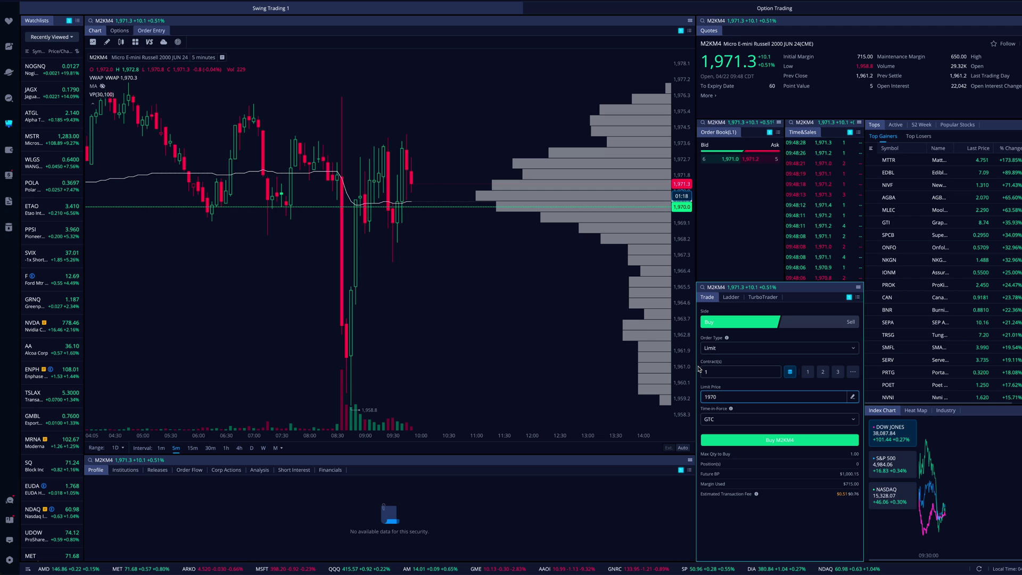
left_click(739, 388)
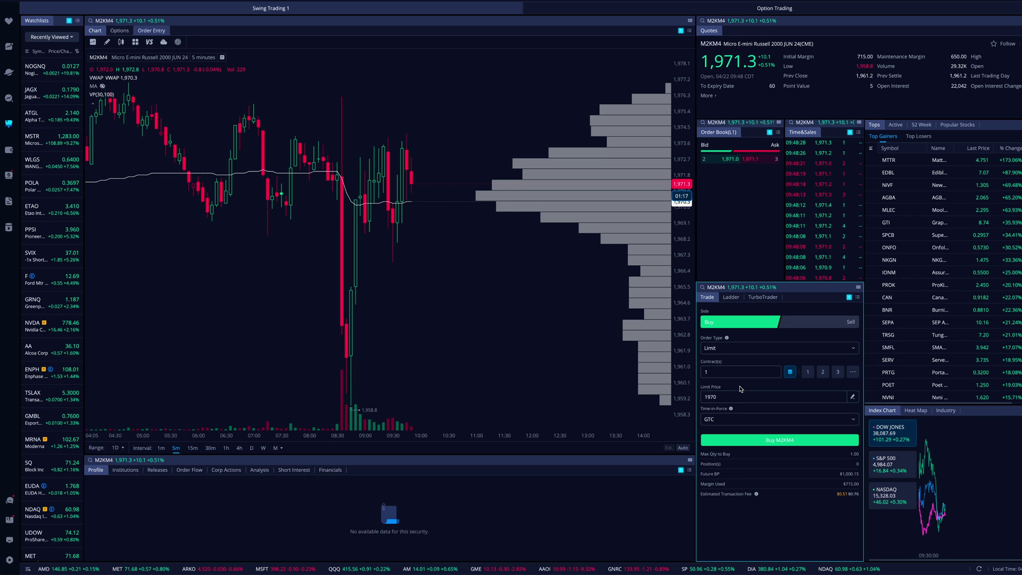
left_click(765, 440)
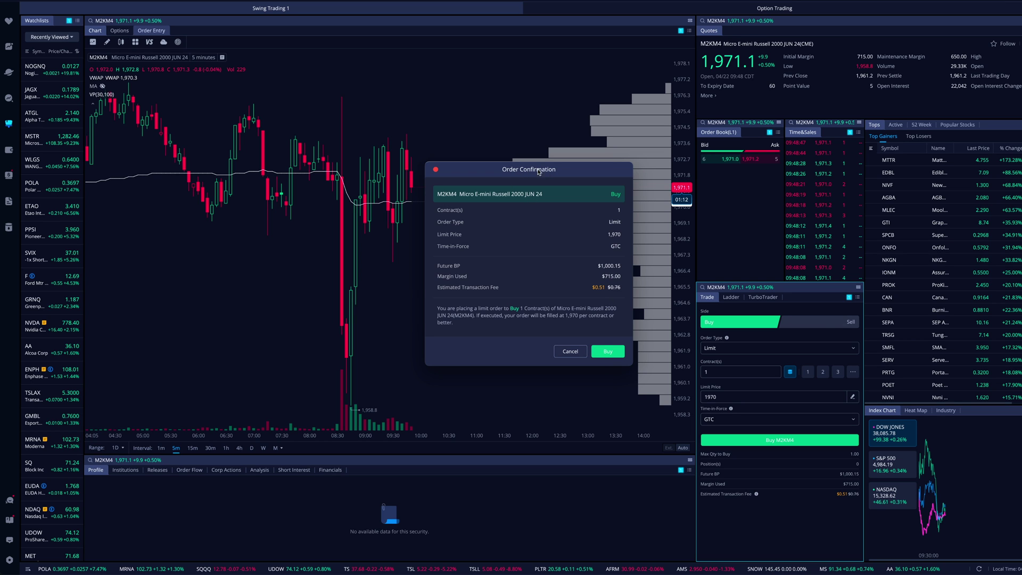
left_click(608, 351)
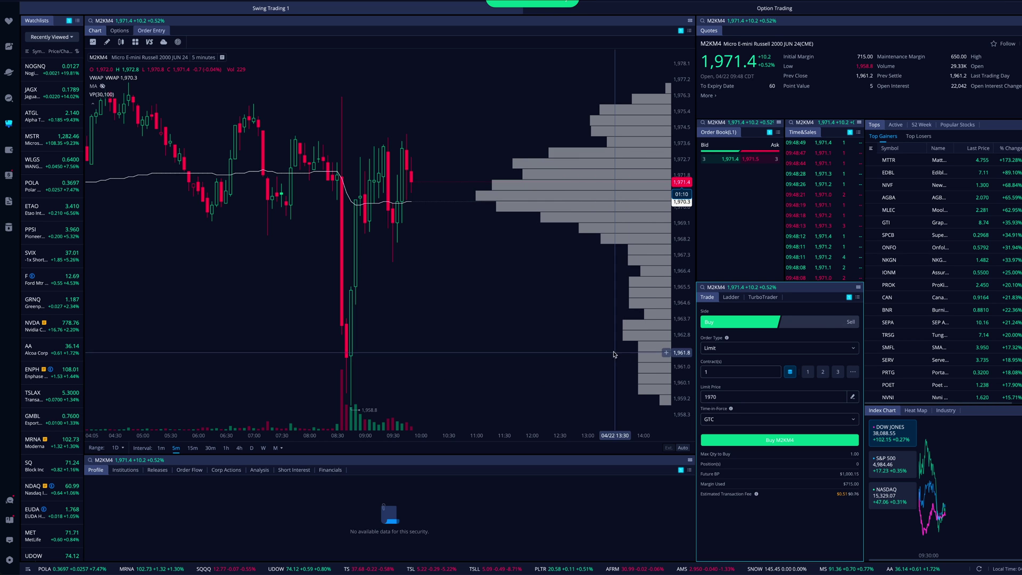
Step: Drag the working buy order on the chart up to 1,971.3 and confirm the new price
left_click(594, 209)
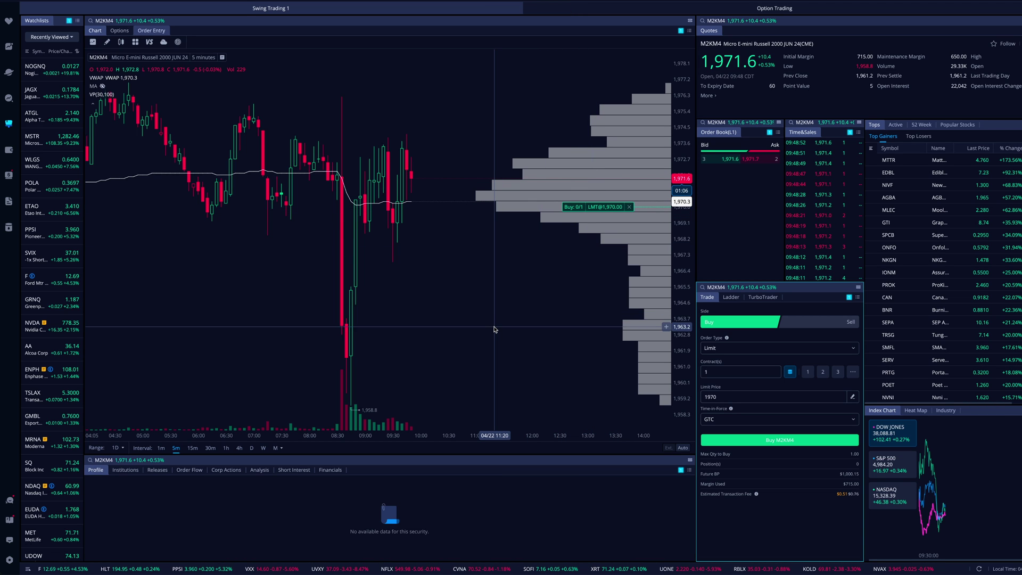
left_click_drag(581, 207, 574, 184)
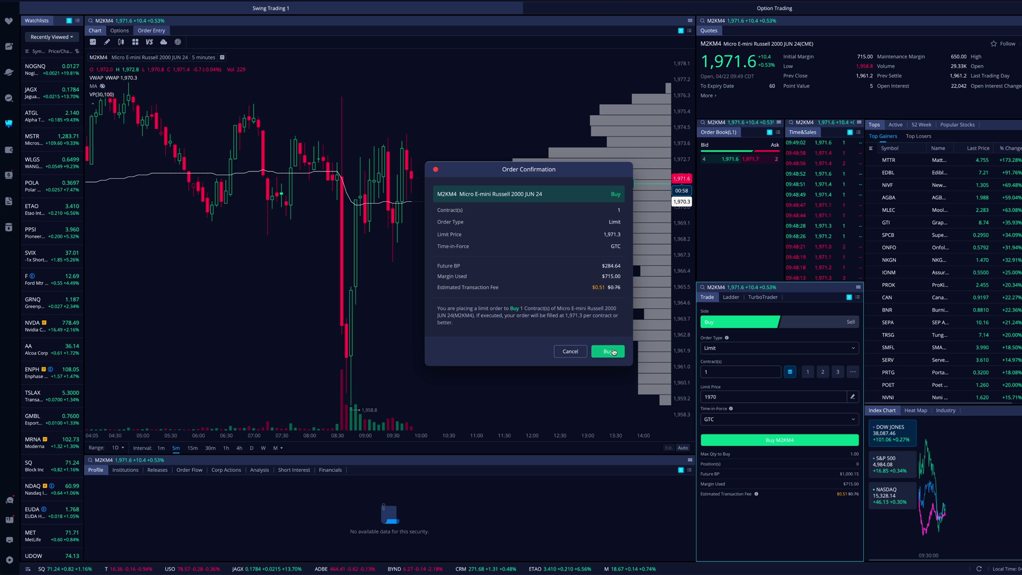
left_click(607, 351)
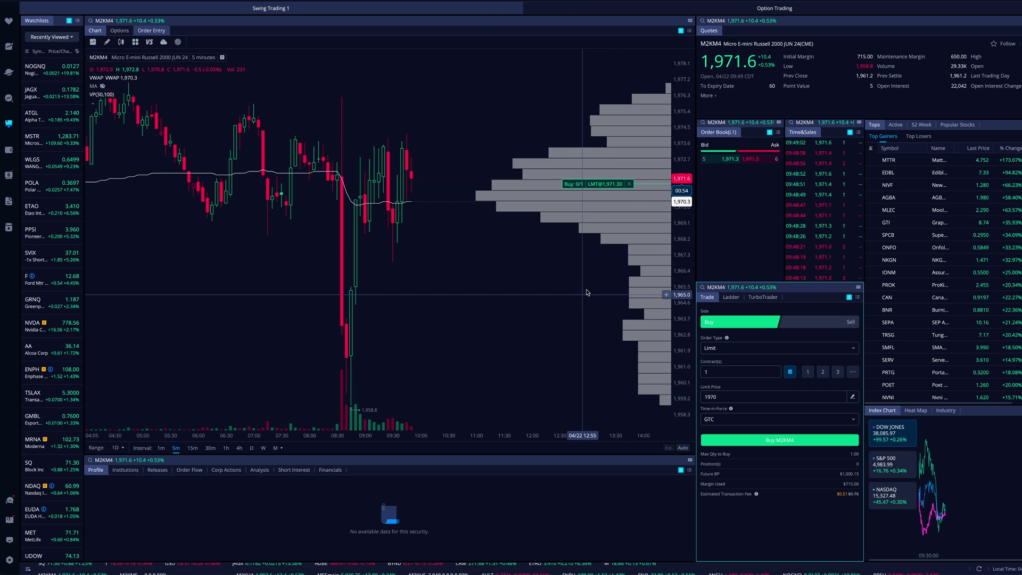
Step: Zoom the chart while the 1,971.3 buy fills into one M2KM4 contract, then show the price ladder
scroll(581, 297, "up", 3)
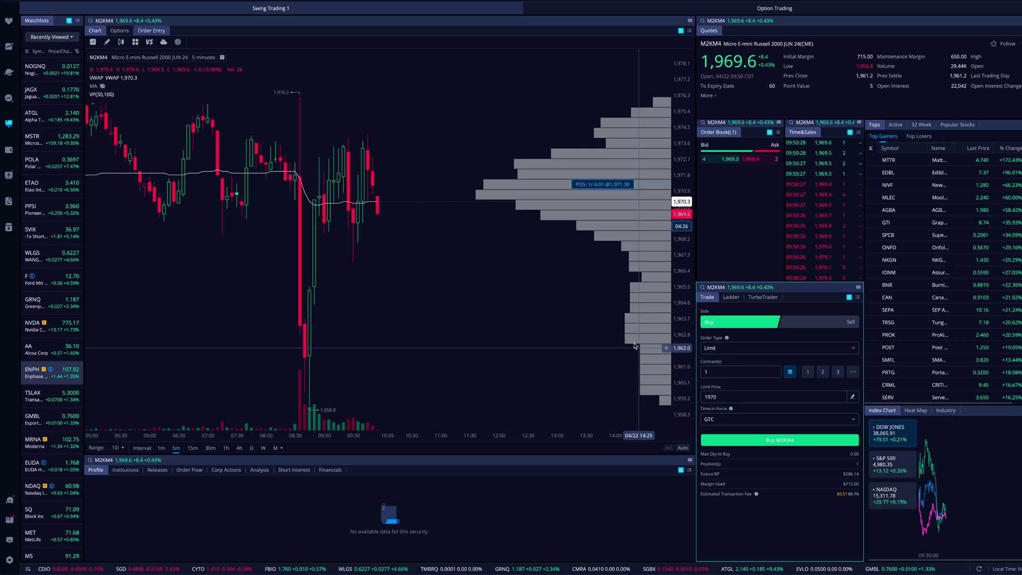
scroll(570, 266, "down", 2)
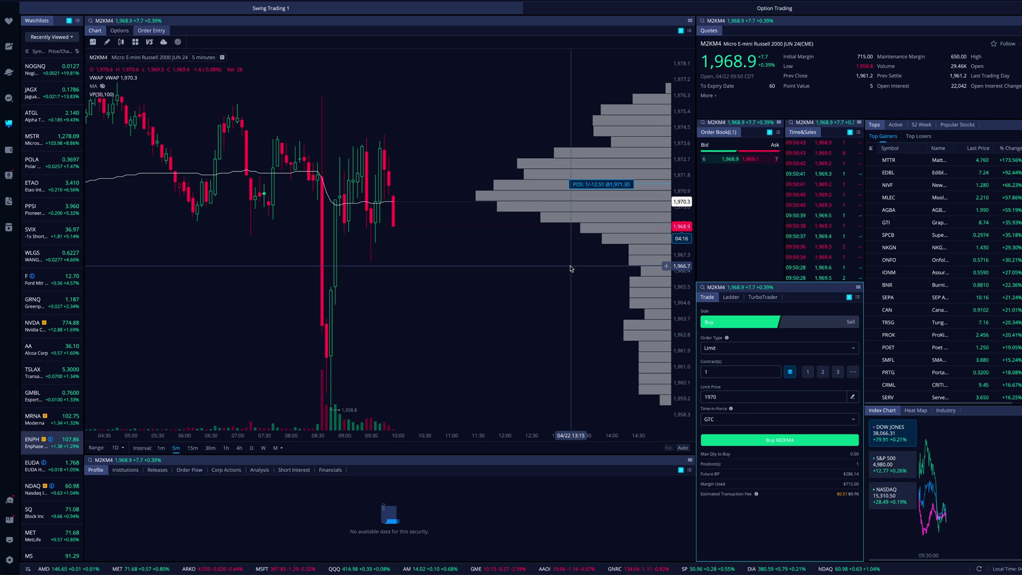
scroll(494, 275, "up", 1)
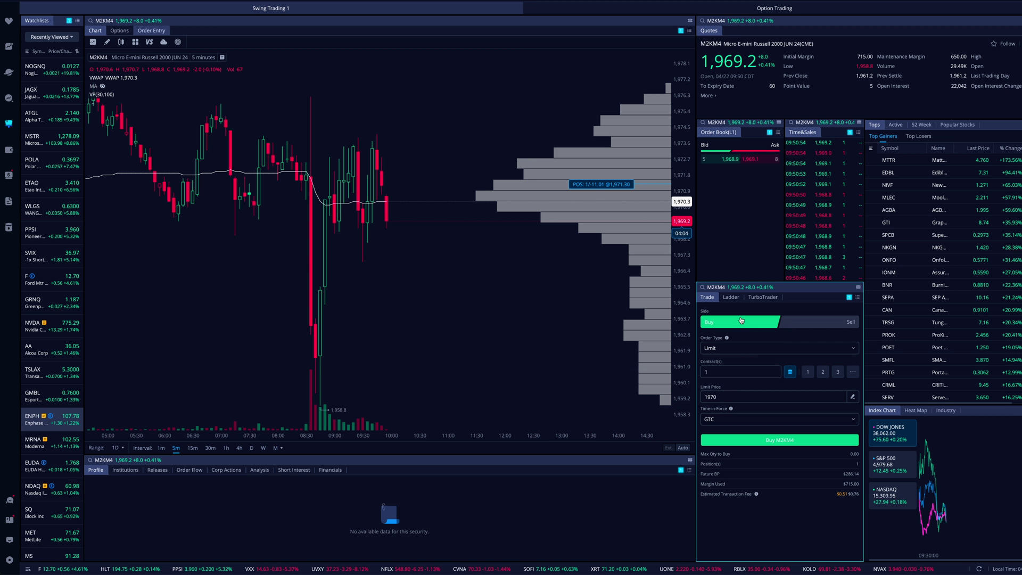
left_click(730, 297)
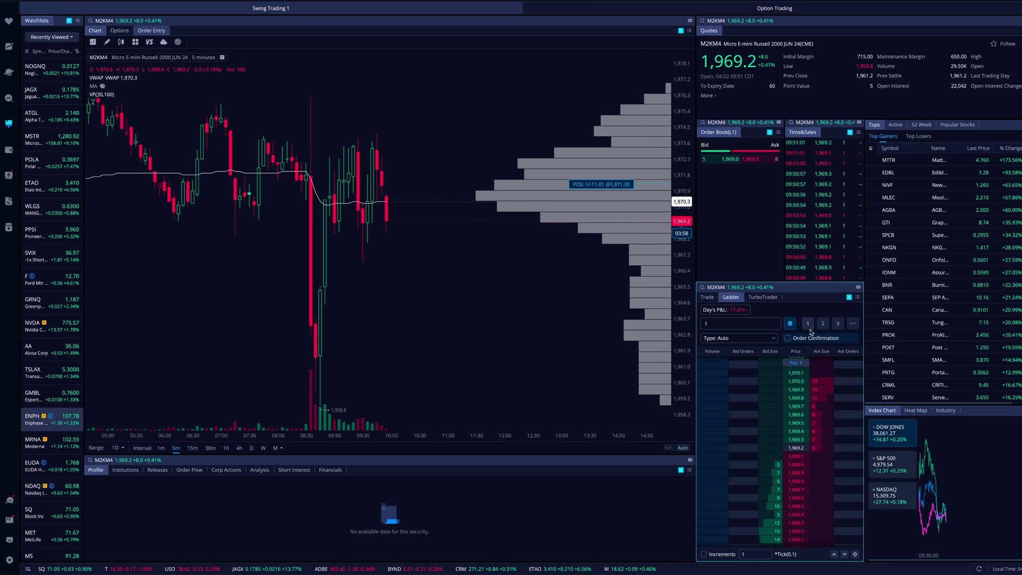
Step: Place a sell stop at 1,967.3 from the ladder, then cancel it on the chart
scroll(819, 504, "down", 5)
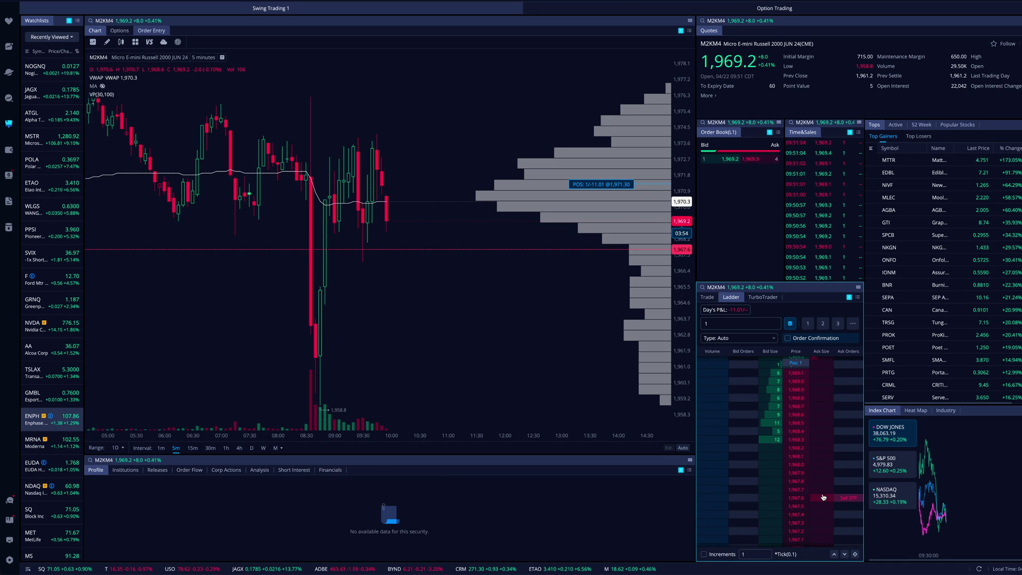
left_click(820, 523)
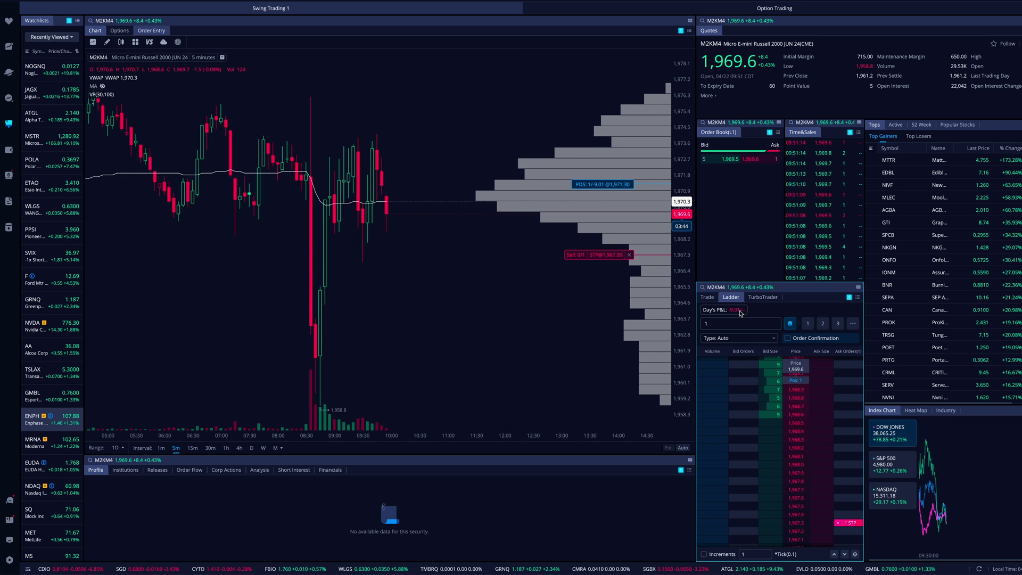
left_click(630, 255)
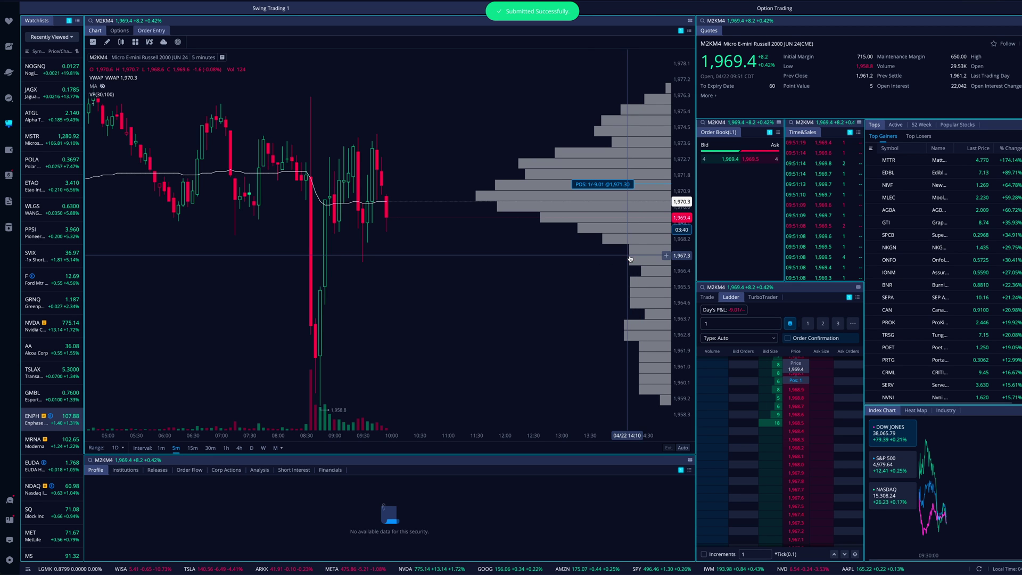
Step: Place a sell limit at 1,973.0 on the ladder as the exit for the long position
scroll(824, 487, "up", 5)
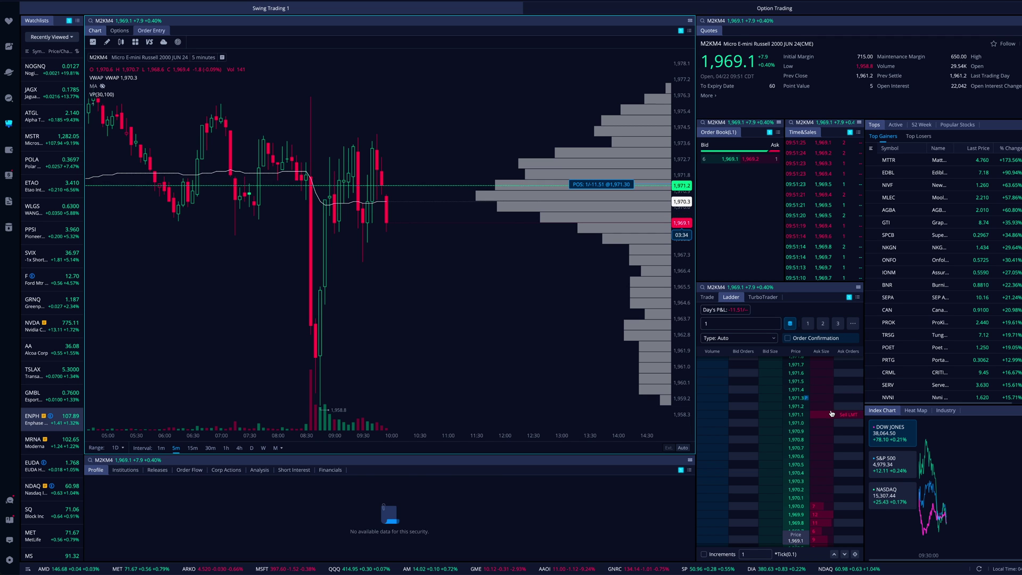
scroll(824, 392, "up", 4)
left_click(824, 388)
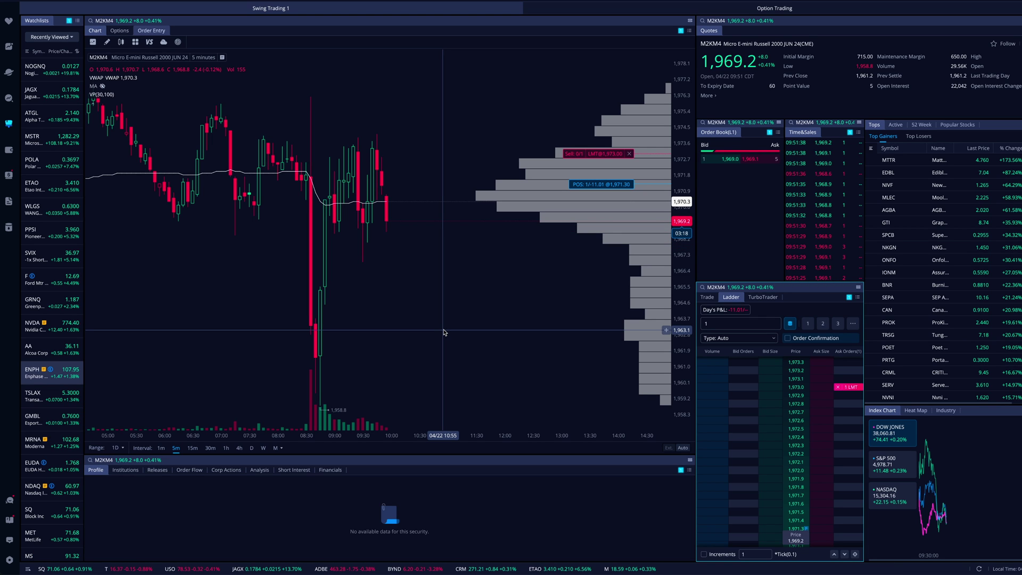
scroll(476, 337, "up", 1)
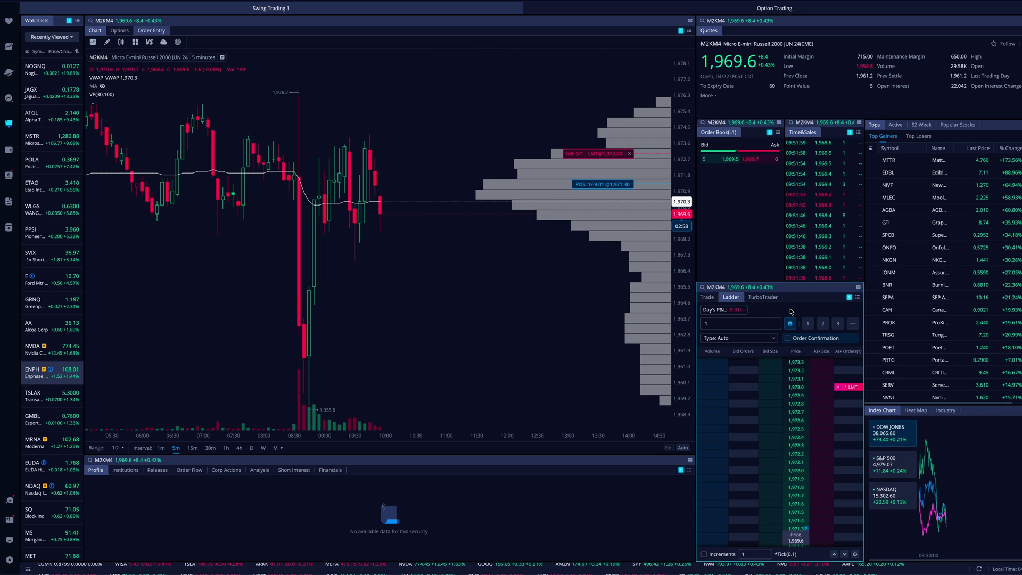
Step: Toggle between the classic order form and the price ladder, then bring up the webull.com futures page
left_click(706, 298)
left_click(730, 297)
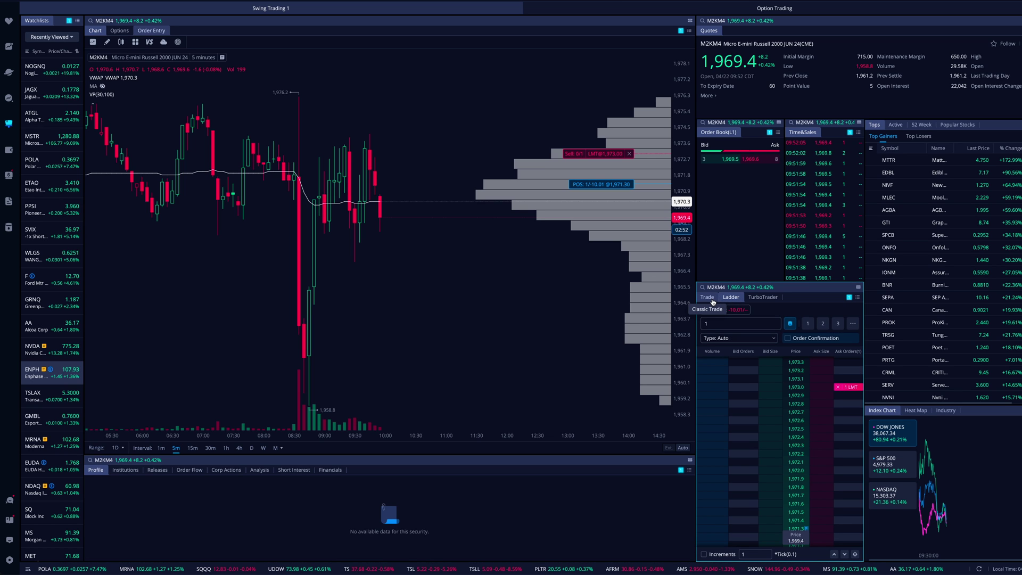
left_click(711, 299)
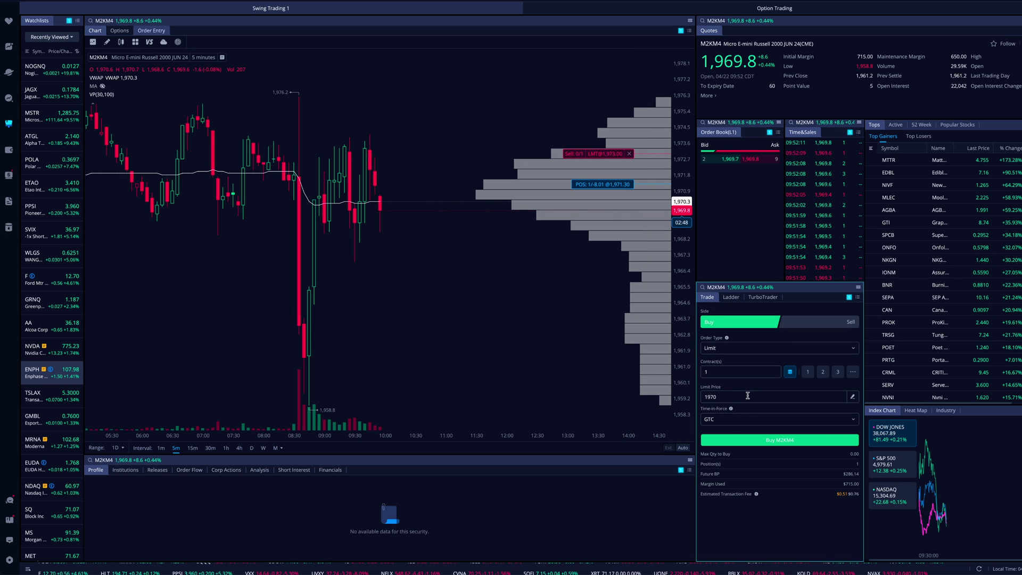
left_click(730, 297)
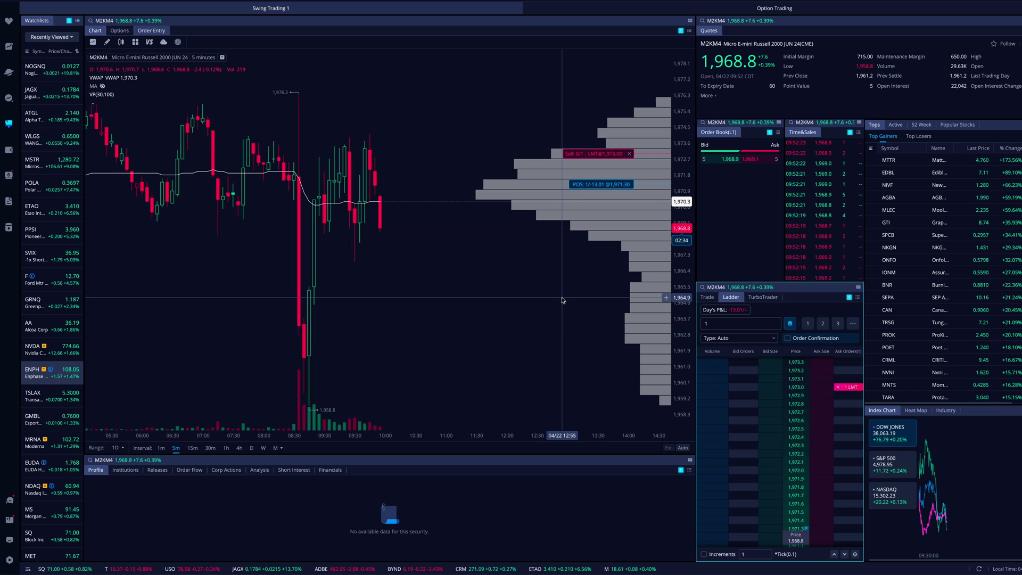
left_click(176, 557)
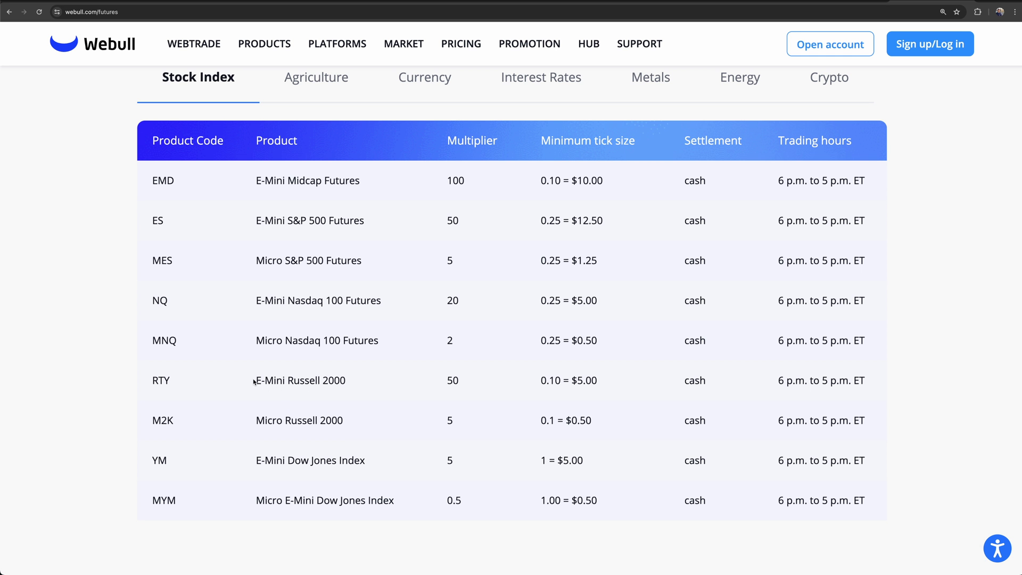
left_click_drag(250, 421, 375, 421)
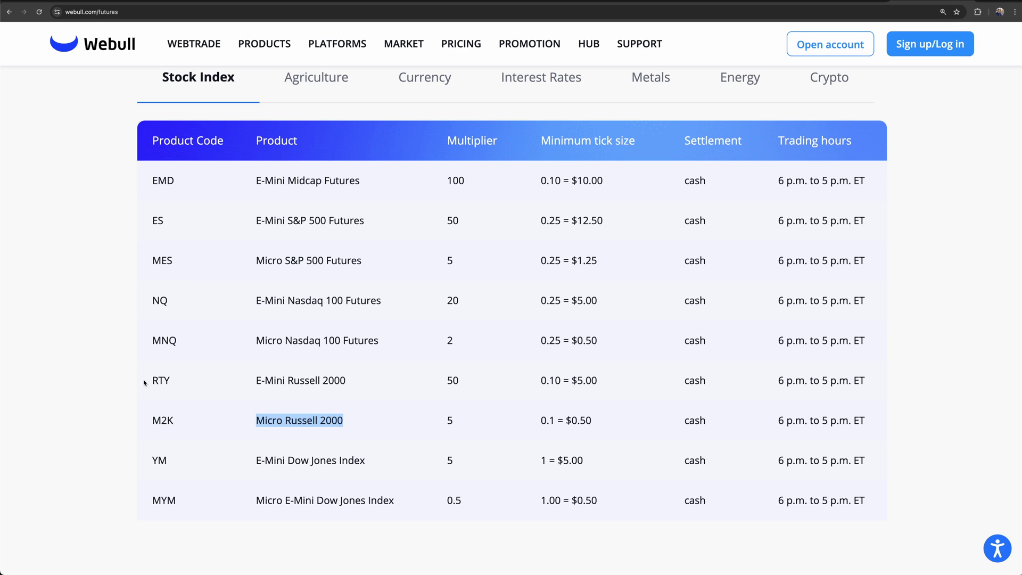
left_click_drag(251, 380, 348, 380)
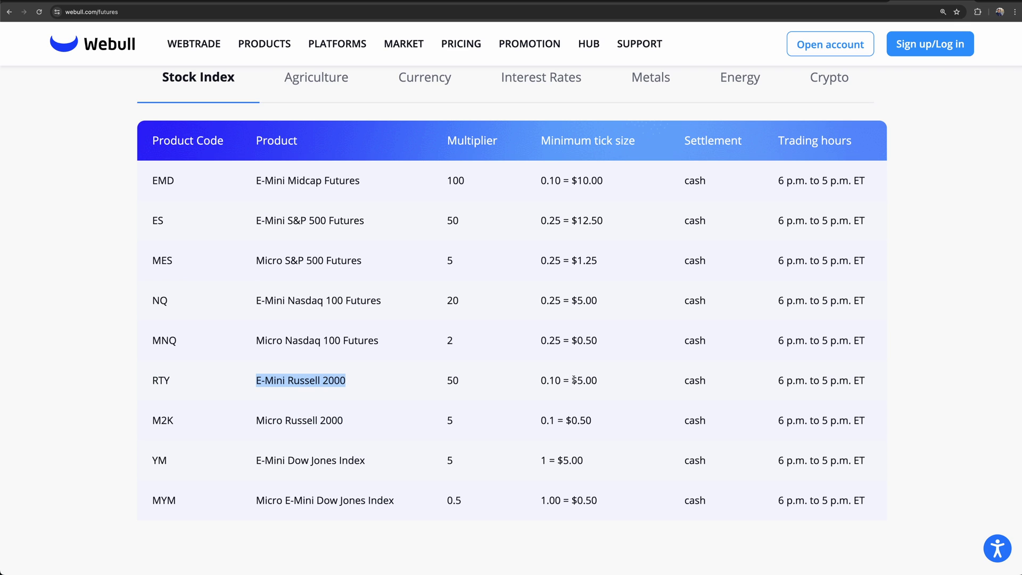
left_click(577, 379)
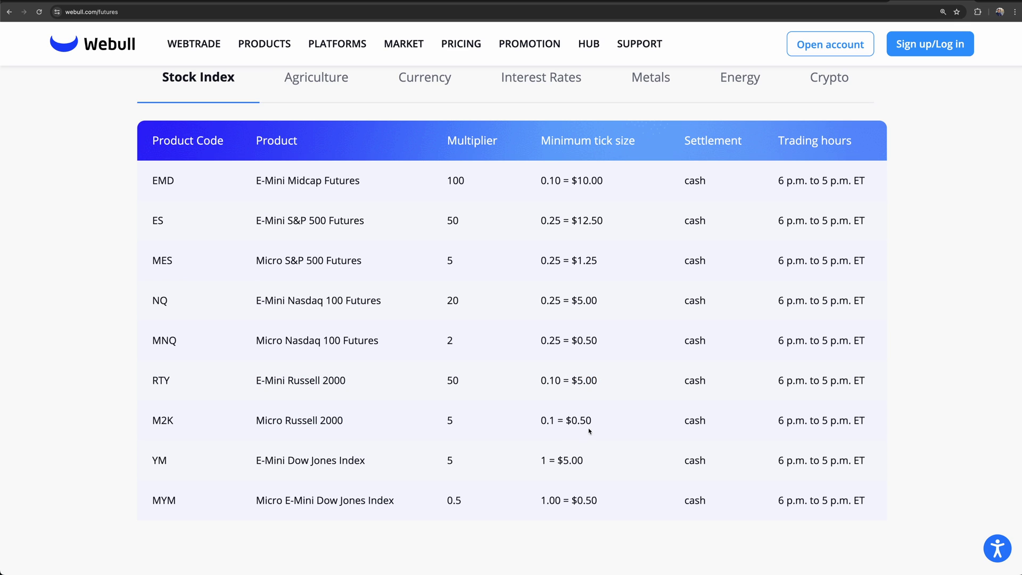
scroll(594, 422, "down", 1)
left_click_drag(594, 421, 568, 420)
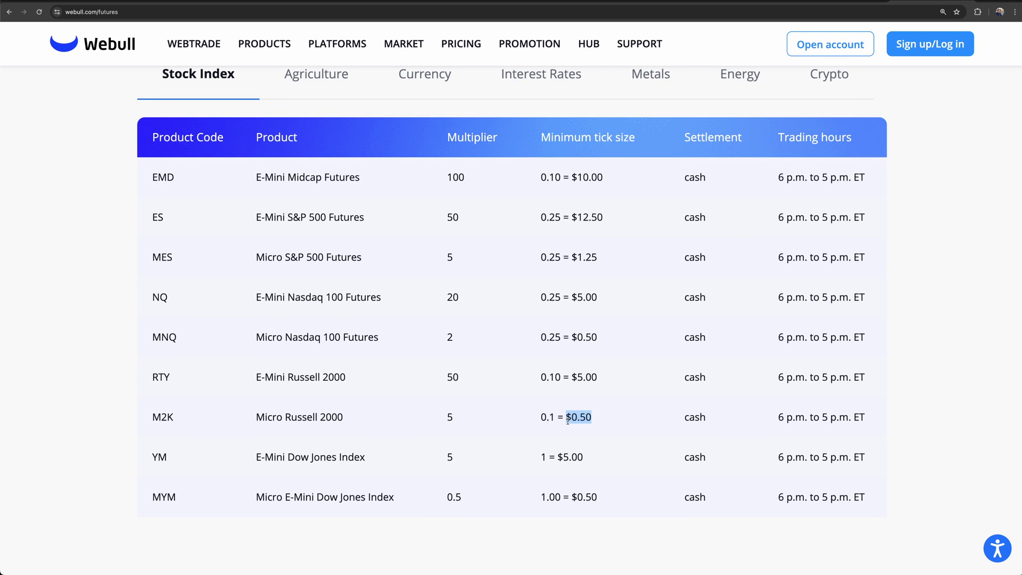
scroll(568, 420, "up", 1)
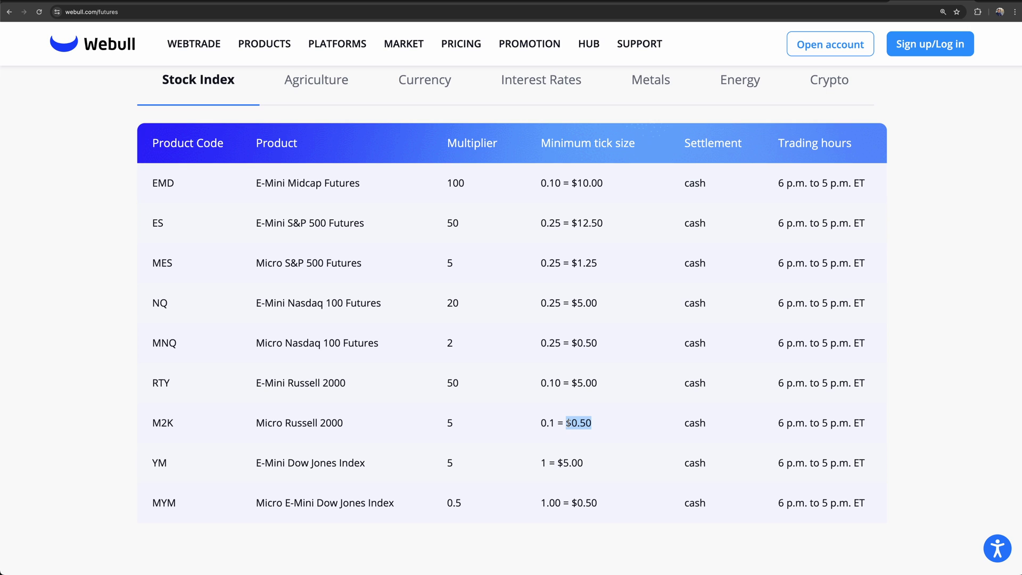
scroll(567, 422, "up", 1)
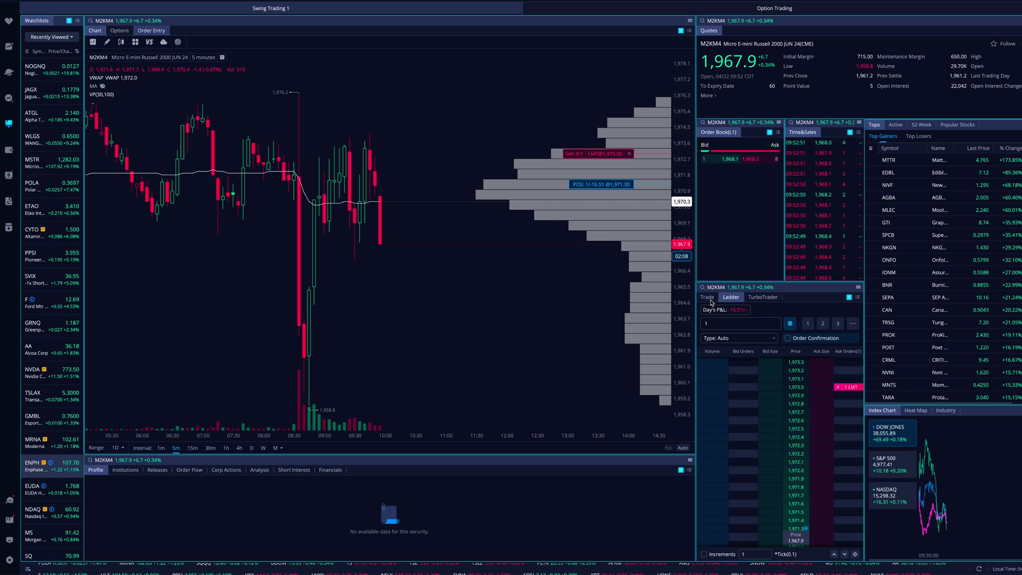
Step: Return to Webull Desktop with the classic Trade order form showing for M2KM4
left_click(707, 298)
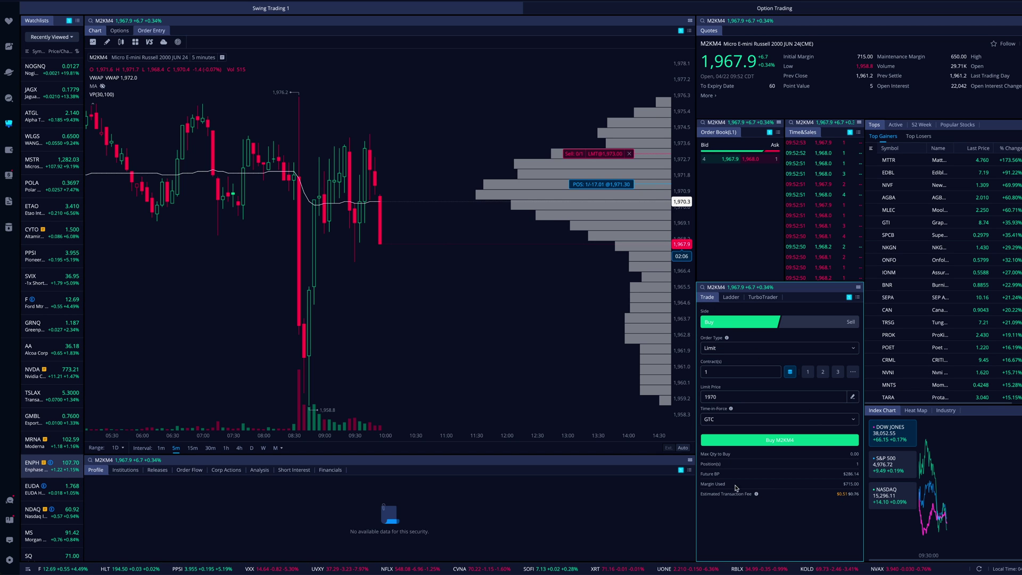